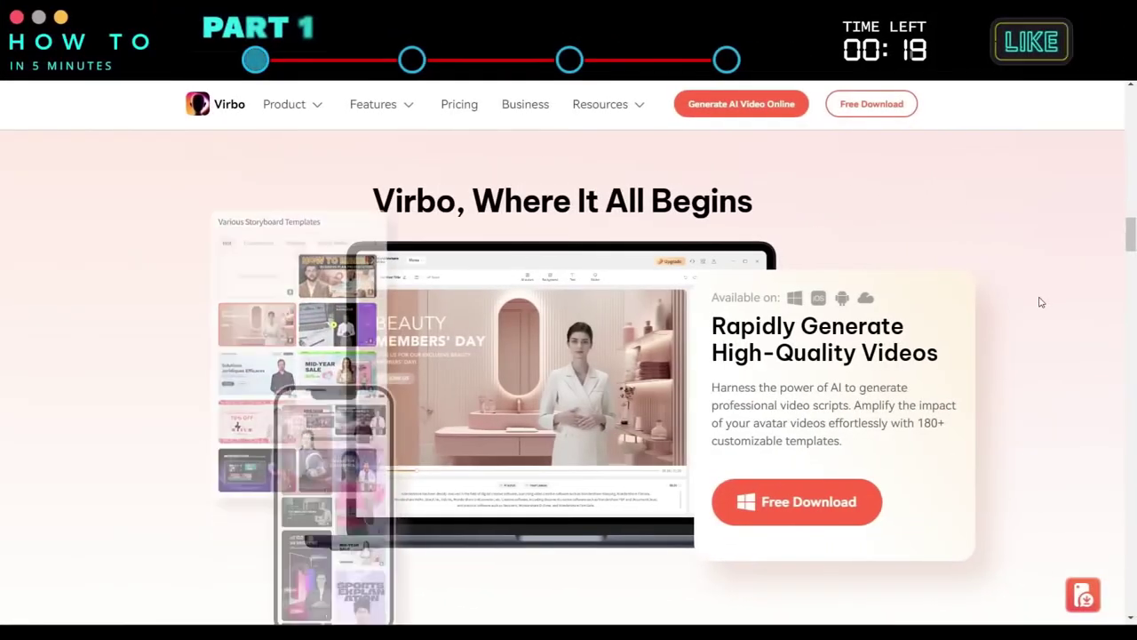
# Step: Go to the Wondershare sign-in page and start creating a new account
pyautogui.scroll(-10, 1038, 299)
pyautogui.scroll(-1, 1058, 297)
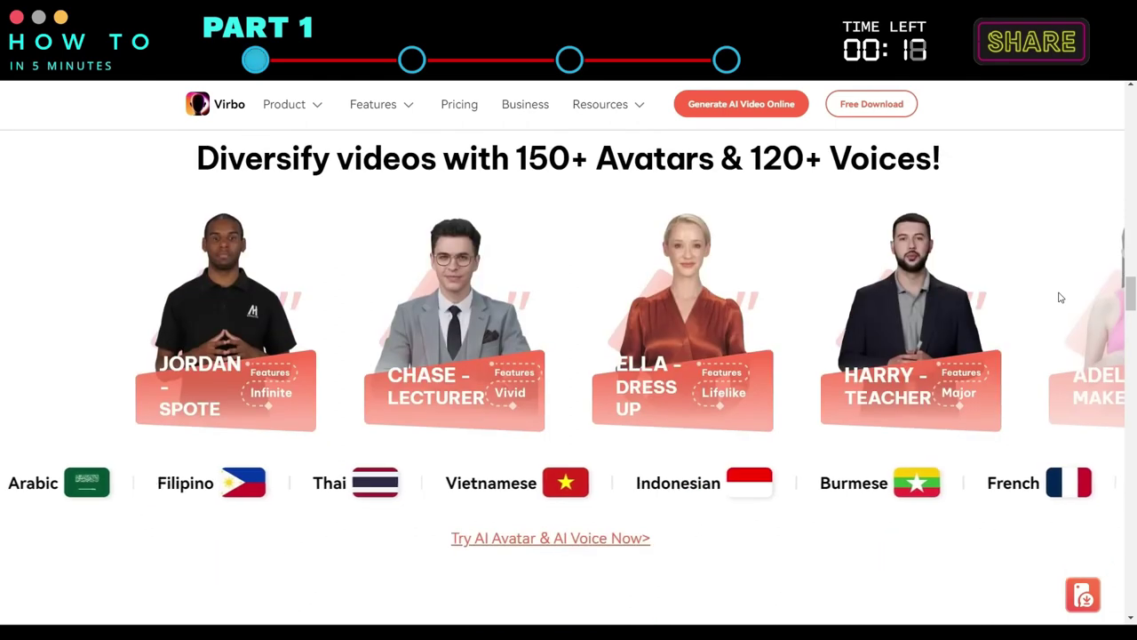
pyautogui.scroll(6, 1059, 297)
pyautogui.scroll(10, 1059, 299)
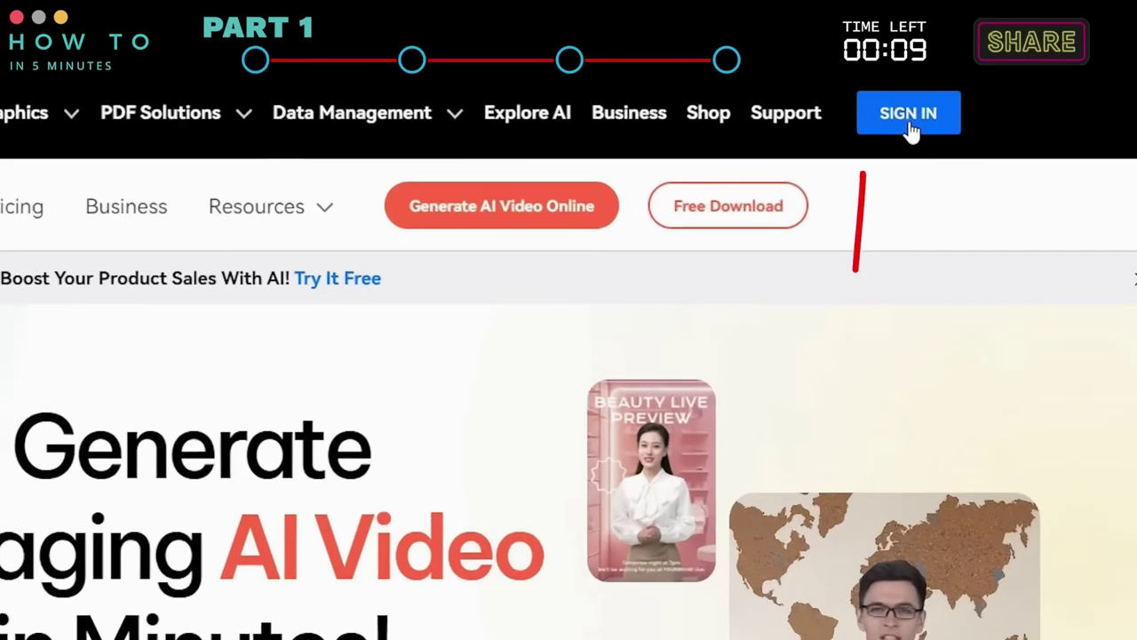
pyautogui.click(908, 119)
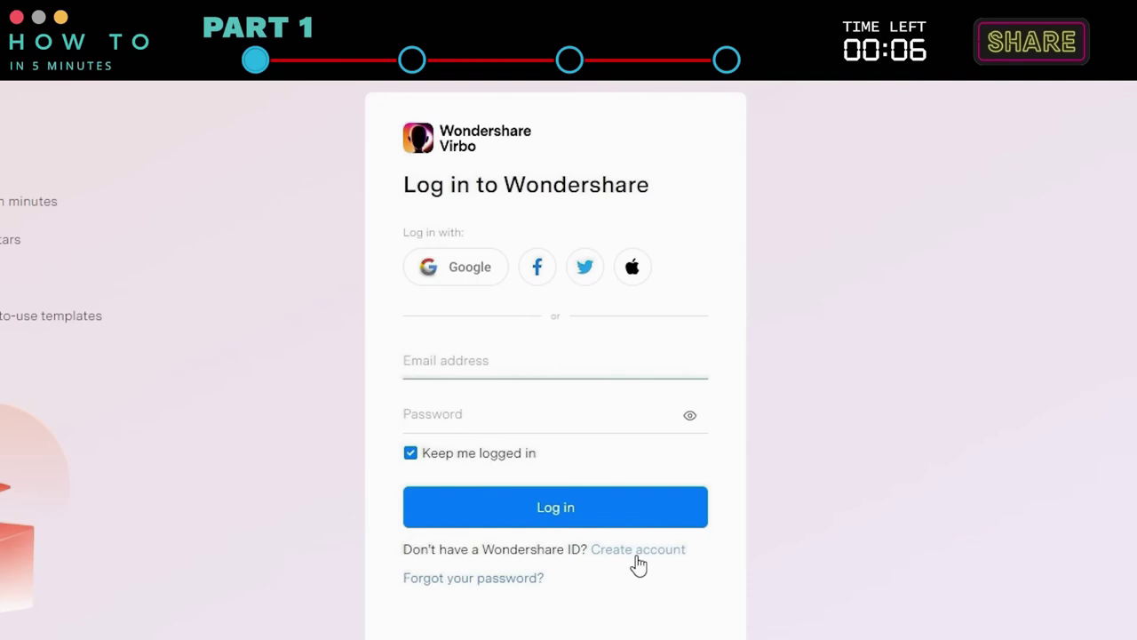
pyautogui.click(636, 559)
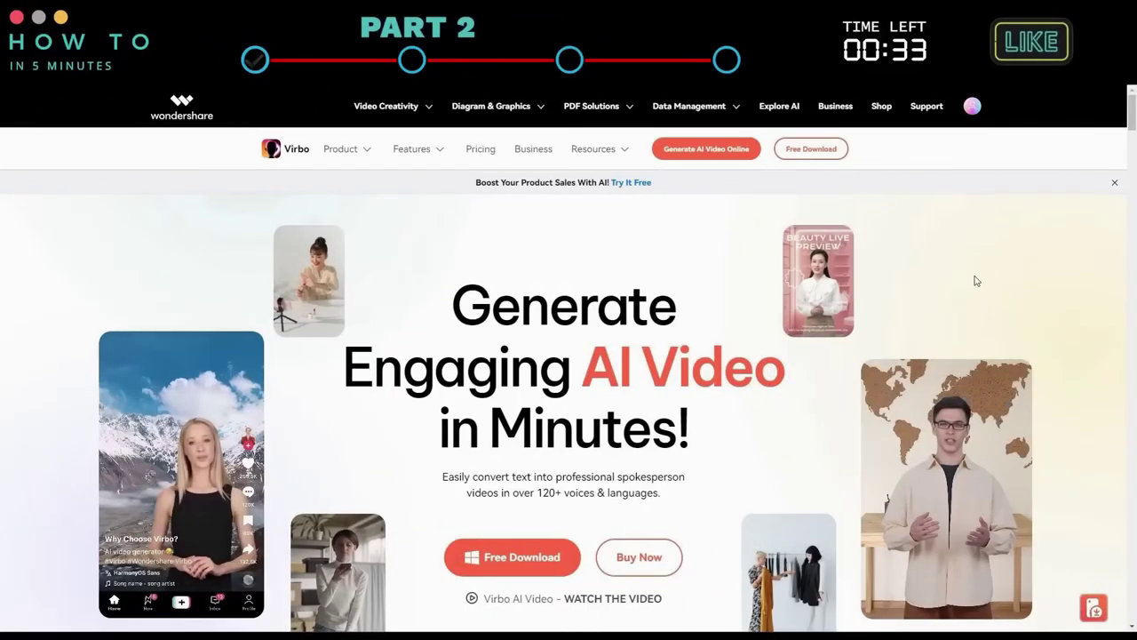
# Step: Download the Virbo installer, run the setup file to install it, then open the app's Login
pyautogui.click(519, 559)
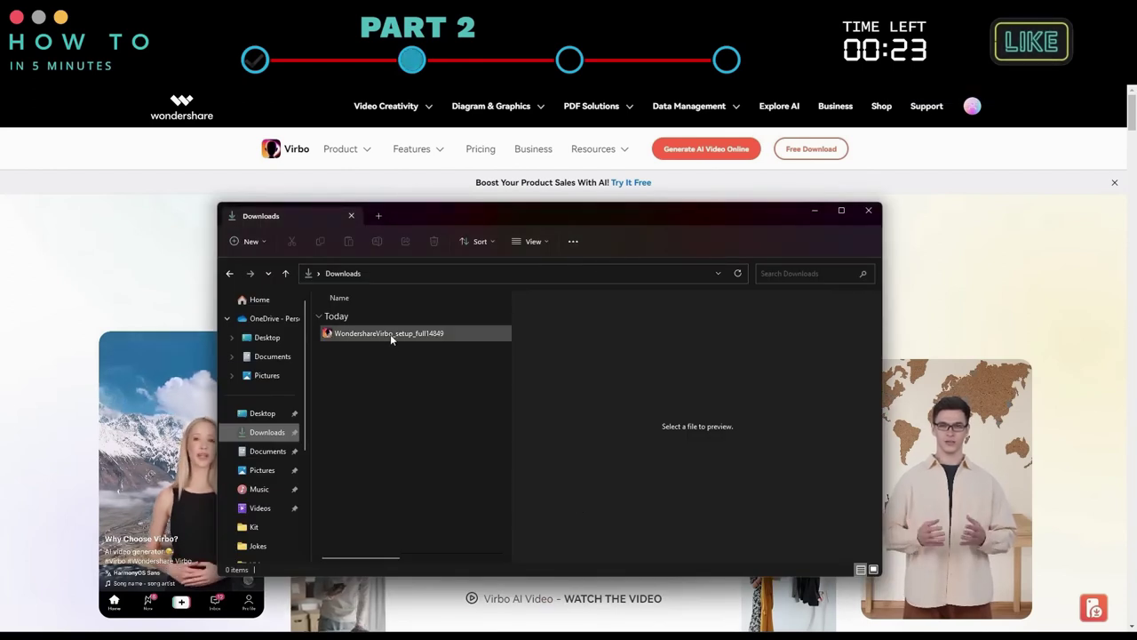
pyautogui.doubleClick(390, 334)
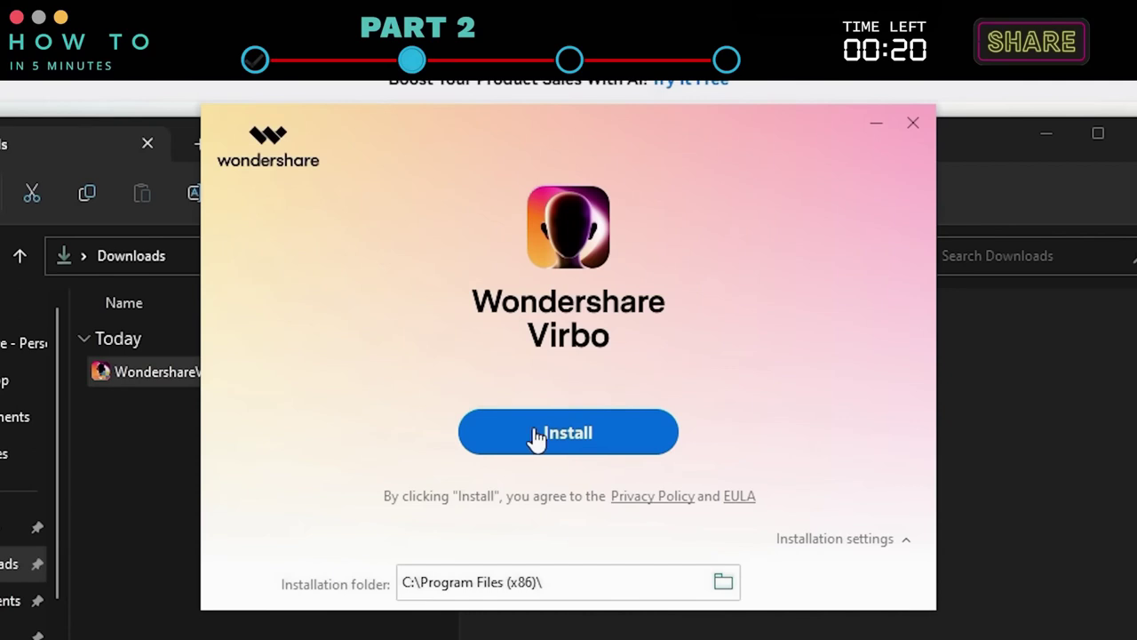
pyautogui.click(537, 436)
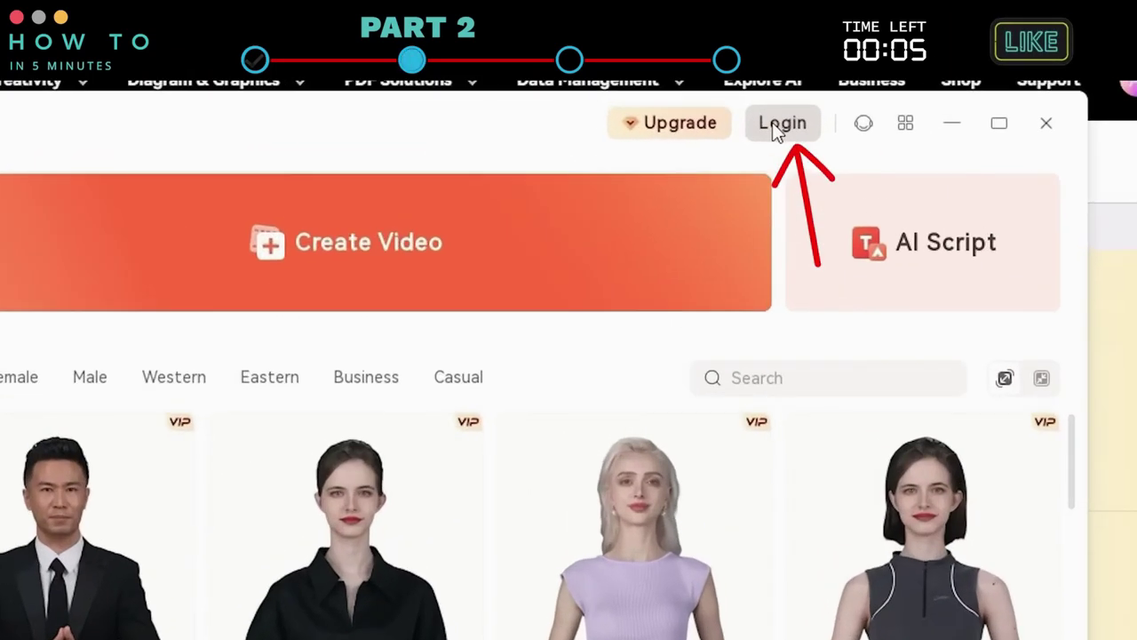
pyautogui.click(776, 126)
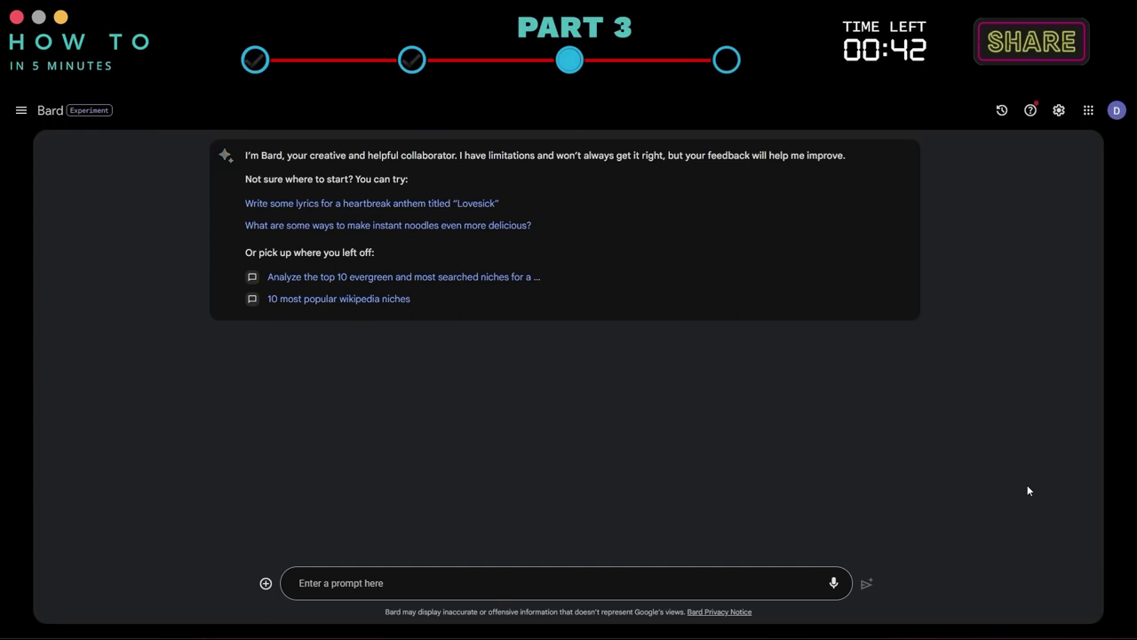
# Step: Ask Bard for the top 10 evergreen YouTube news niches and note the Science and technology niche
pyautogui.click(299, 583)
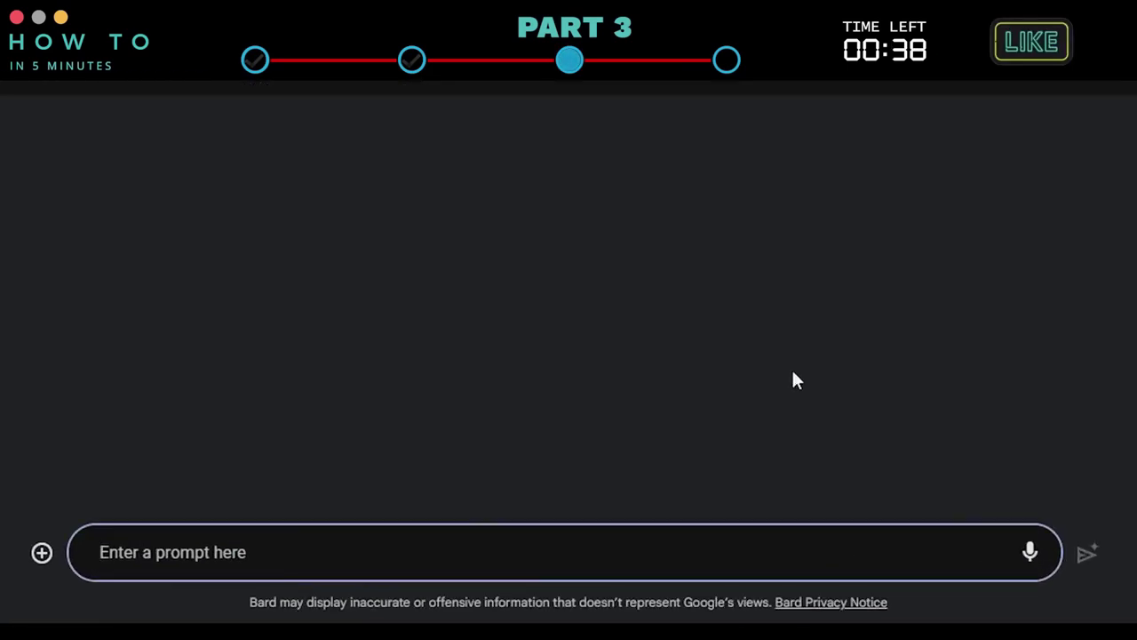
pyautogui.write('Analyze the top 10 evergreen and most searched niches for a YouTube news channel')
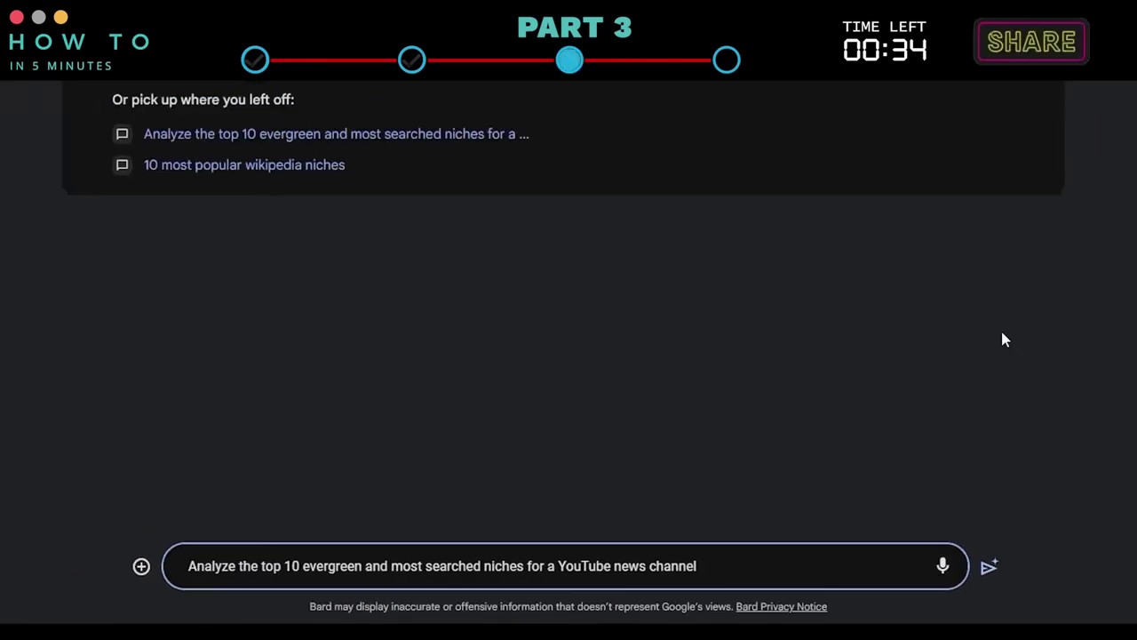
pyautogui.press('Return')
pyautogui.scroll(-10, 619, 385)
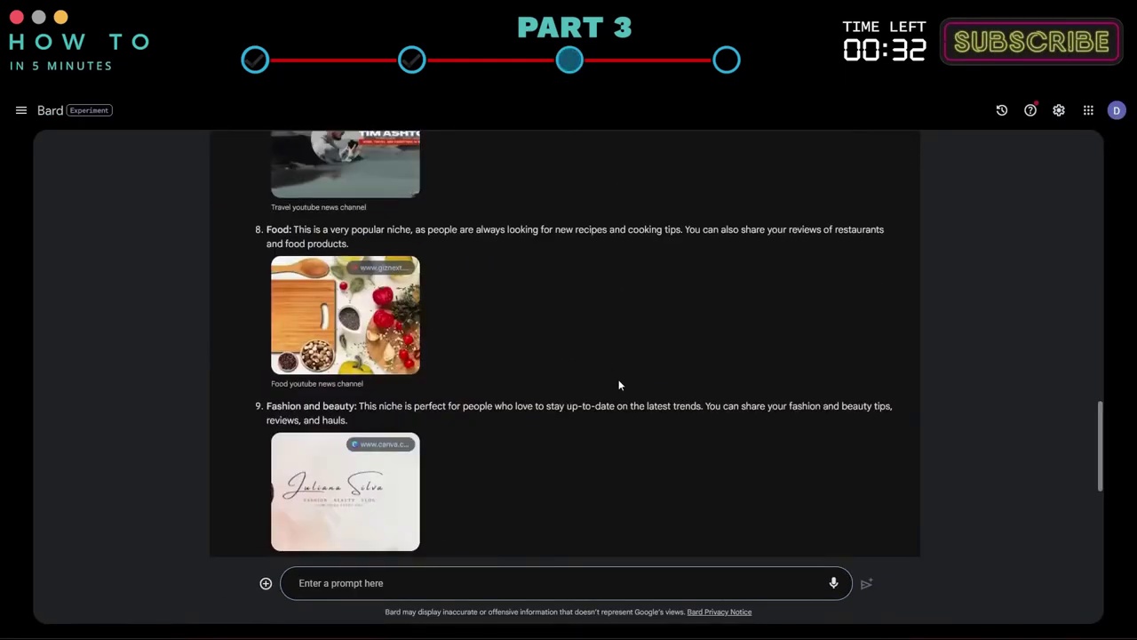
pyautogui.scroll(15, 619, 385)
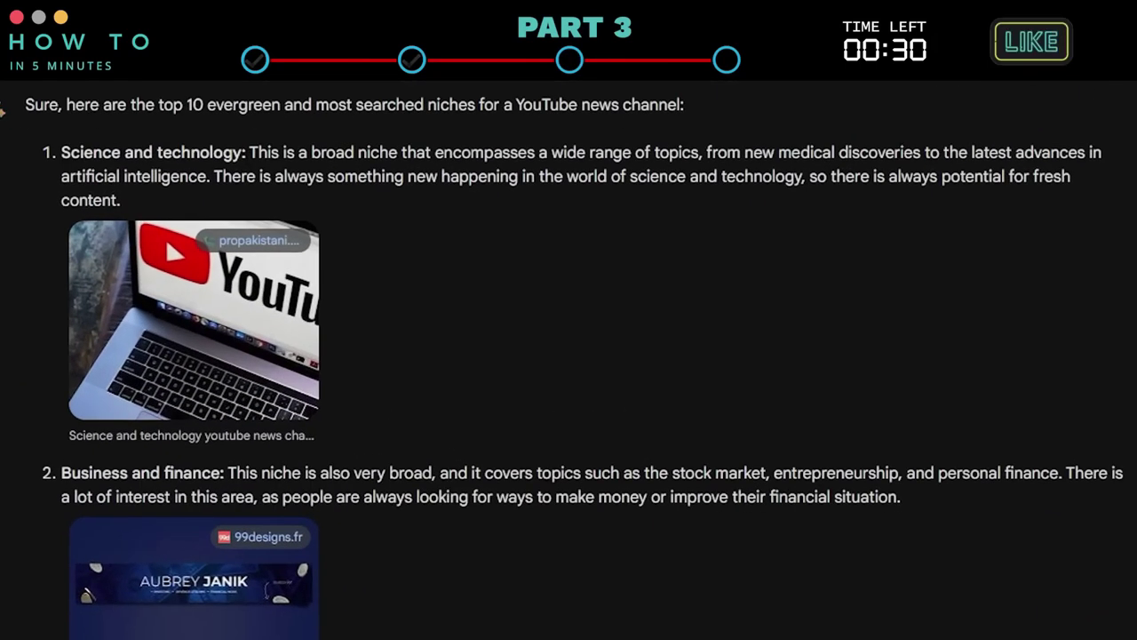
pyautogui.moveTo(374, 238); pyautogui.dragTo(264, 233)
pyautogui.click(596, 248)
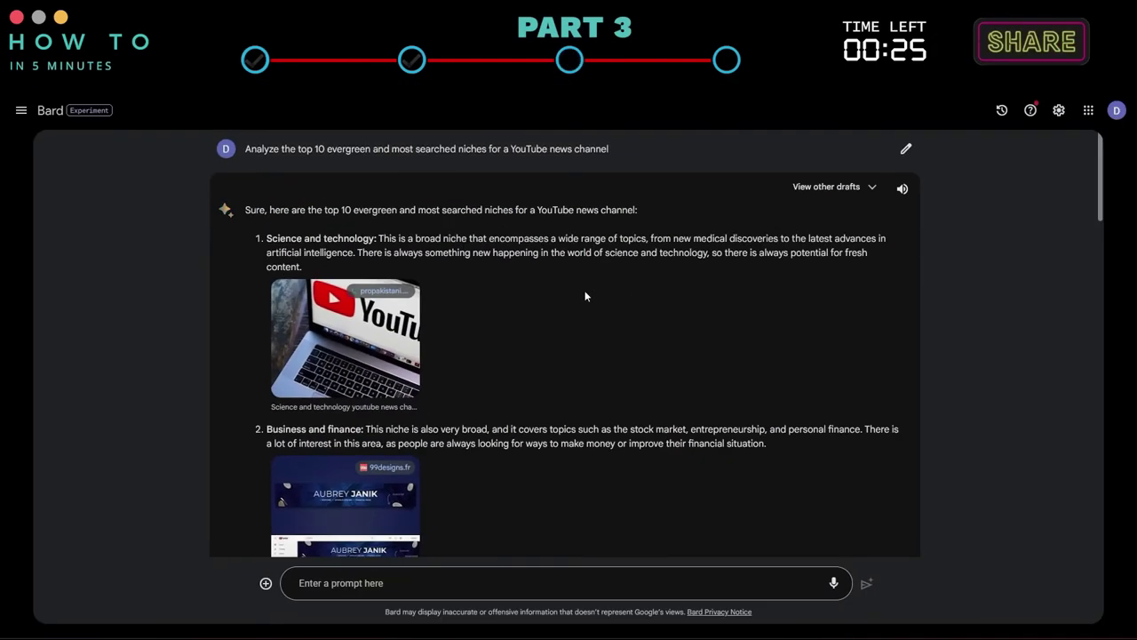
# Step: Ask Bard for the 'top 10 websites that provide daily news on science and technology'
pyautogui.click(299, 582)
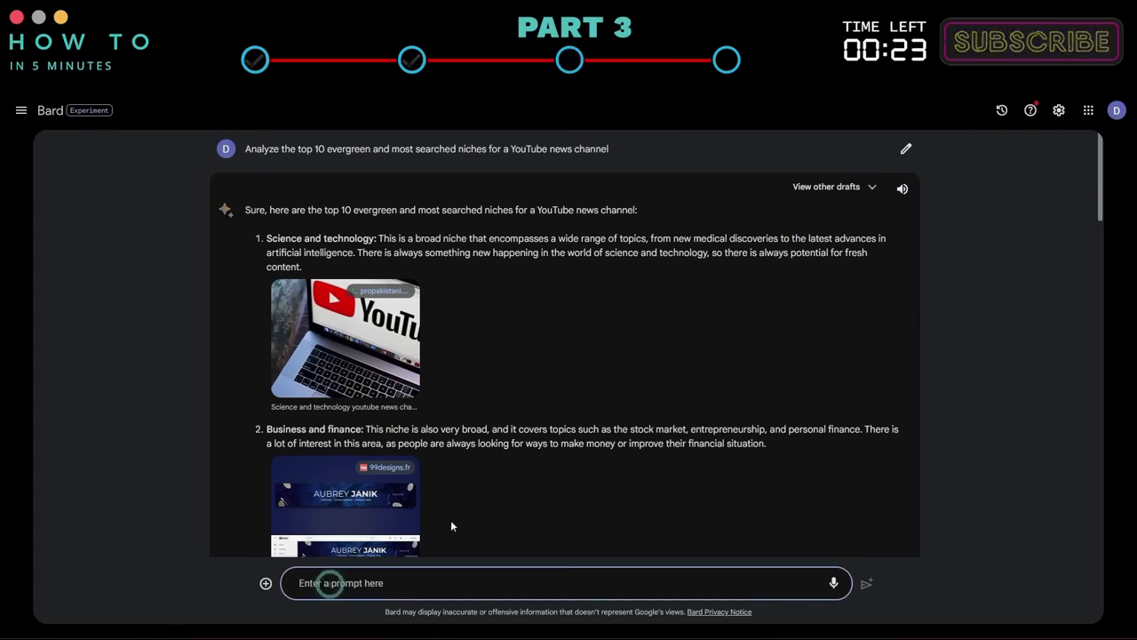
pyautogui.write('top 10 websites that provide daily news on science and technology')
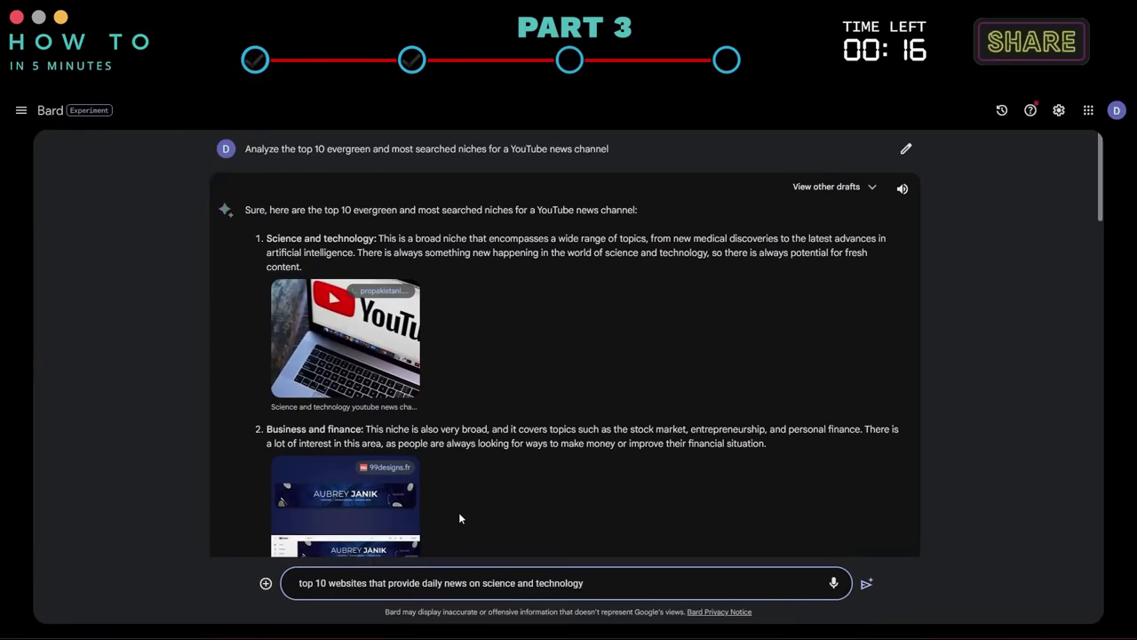
pyautogui.press('Return')
pyautogui.scroll(-10, 459, 512)
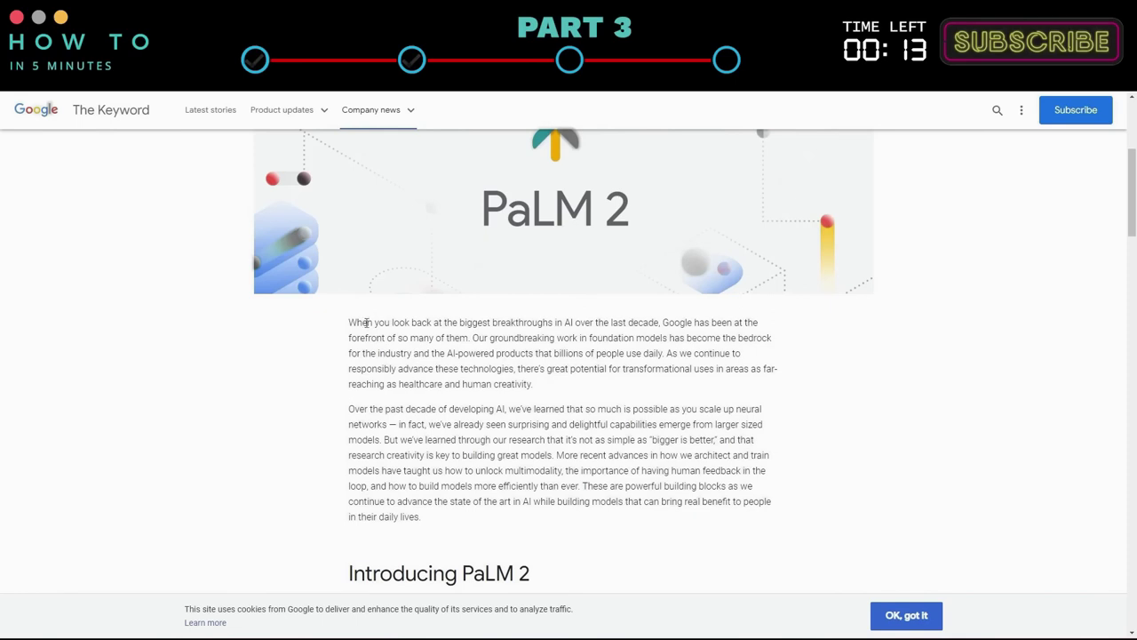
# Step: Copy the PaLM 2 article's first two paragraphs and paste them into Notepad
pyautogui.moveTo(349, 322); pyautogui.dragTo(420, 516)
pyautogui.rightClick(538, 437)
pyautogui.click(577, 449)
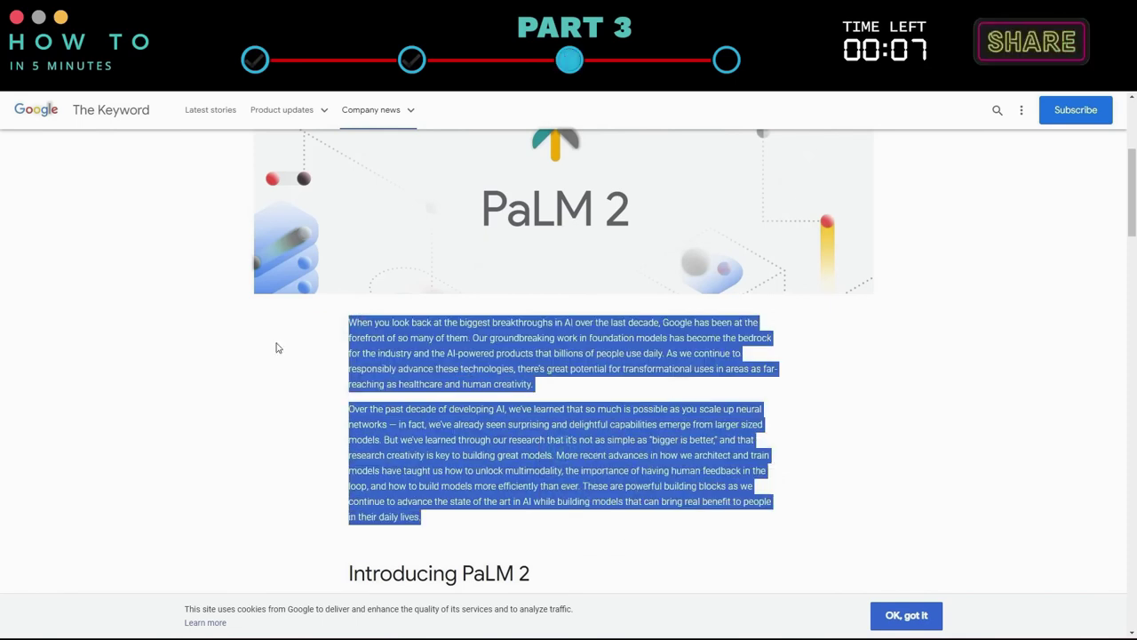
pyautogui.write('When you look back at the biggest breakthroughs in AI over the last decade, Google has been at the forefront of so many of them. Our groundbreaking work in foundation models has become the bedrock for the industry and the AI-powered products that billions of people use daily. As we continue to responsibly advance these technologies, there\'s great potential for transformational uses in areas as far-reaching as healthcare and human creativity.  Over the past decade of developing AI, we\'ve learned that so much is possible as you scale up neural networks — in fact, we\'ve already seen surprising and delightful capabilities emerge from larger sized models. But we\'ve learned through our research that it\'s not as simple as "bigger is better," and that research creativity is key to building great models. More recent advances in how we architect and train models have taught us how to unlock multimodality, the importance of having human feedback in the loop, and how to build models more efficiently than ever. These are powerful building blocks as we continue to advance the state of the art in AI while building models that can bring real benefit to people in their daily lives.')
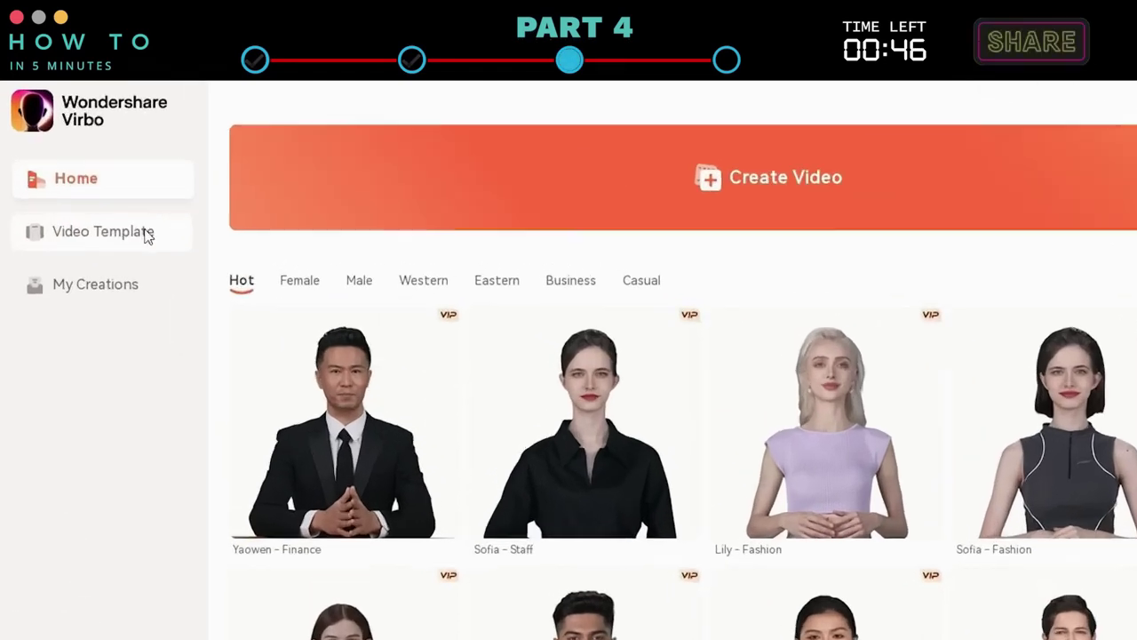
# Step: Search Video Templates for NEWS and preview the Comprehensive service news broadcast template
pyautogui.click(98, 192)
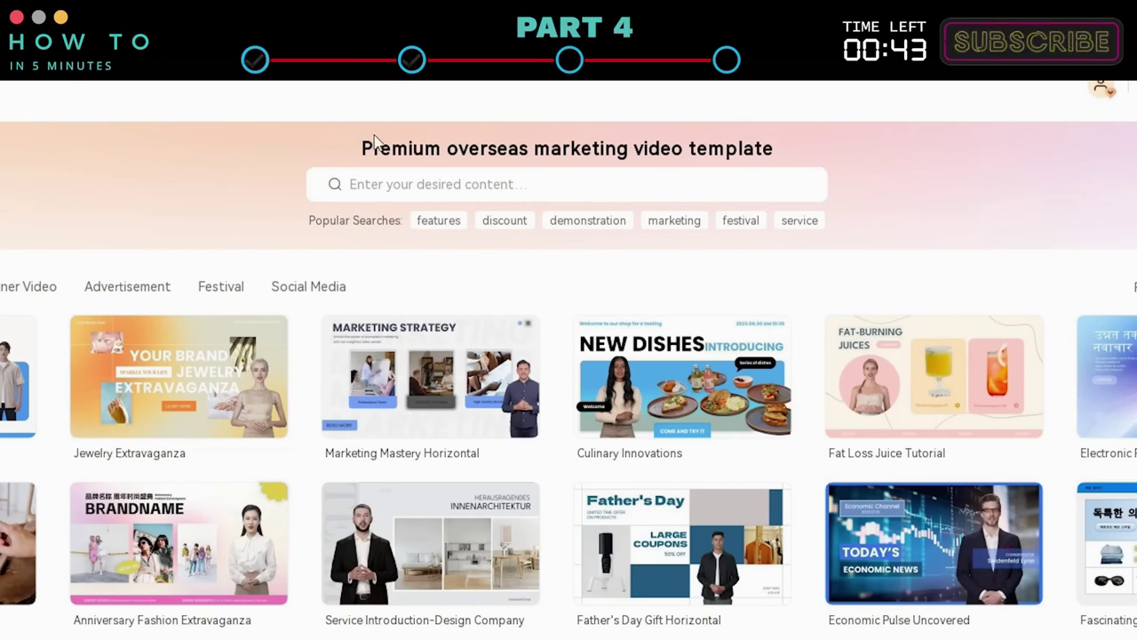
pyautogui.click(805, 184)
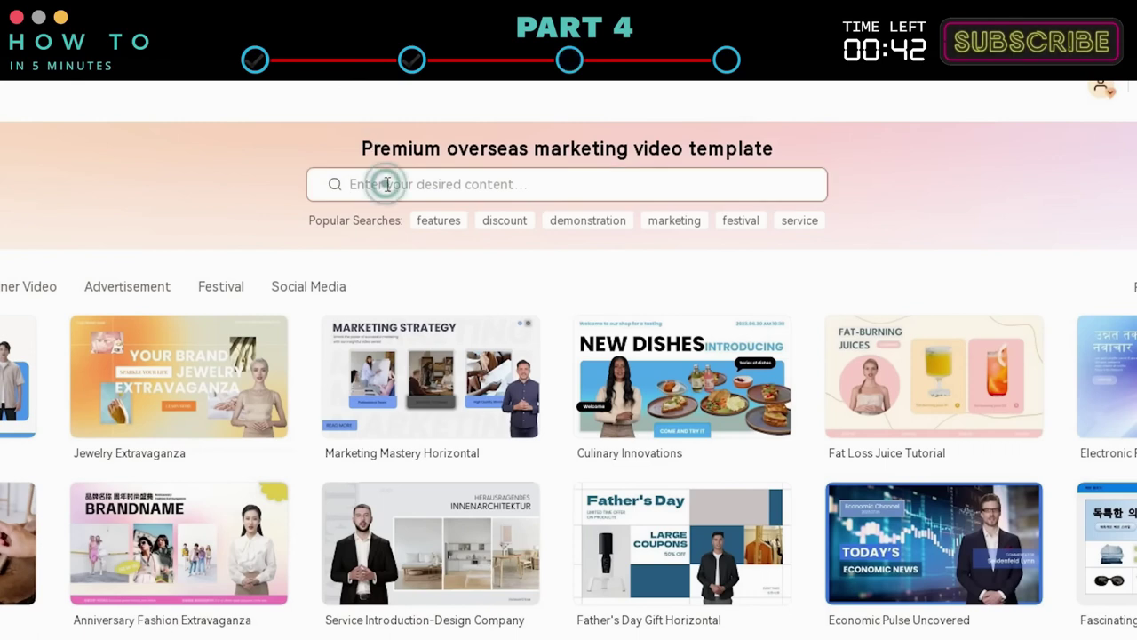
pyautogui.write('NEW')
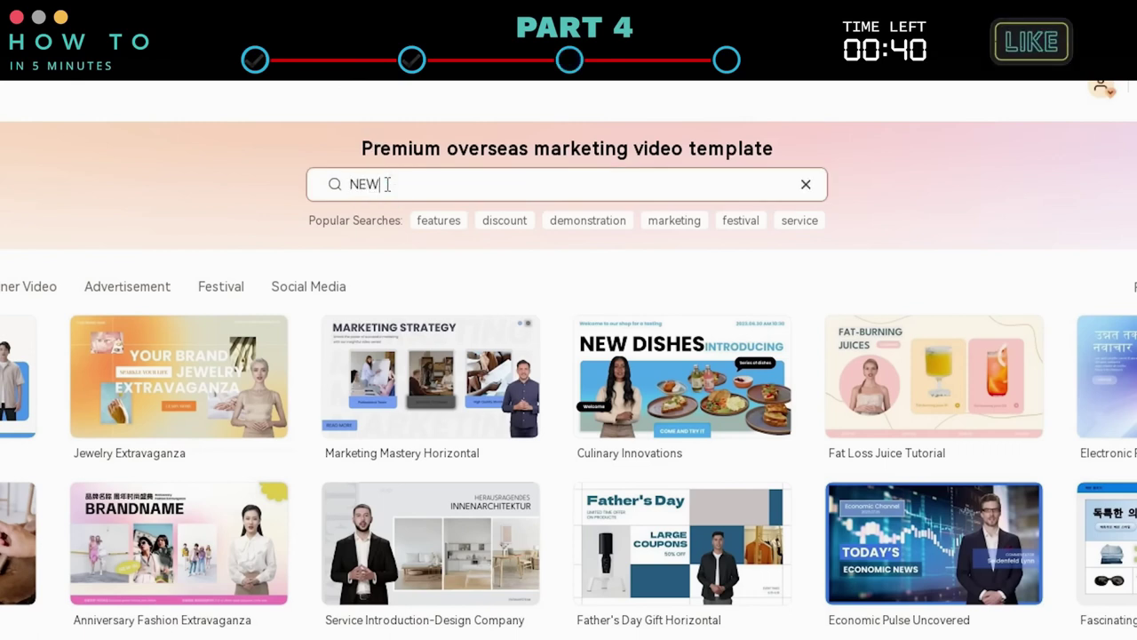
pyautogui.press('Return')
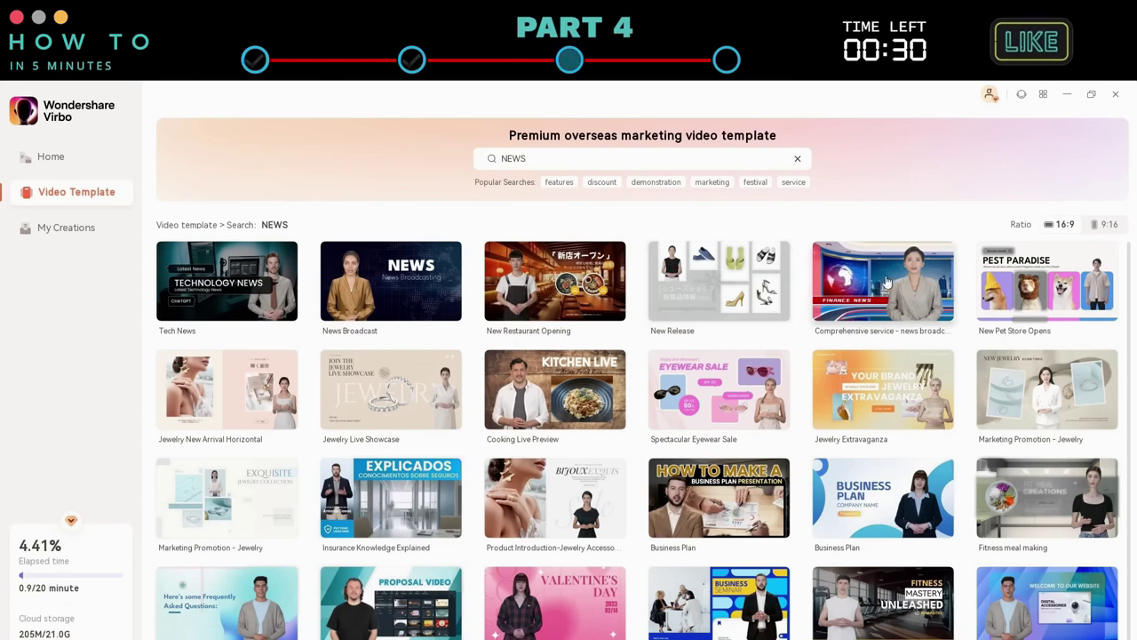
pyautogui.click(885, 283)
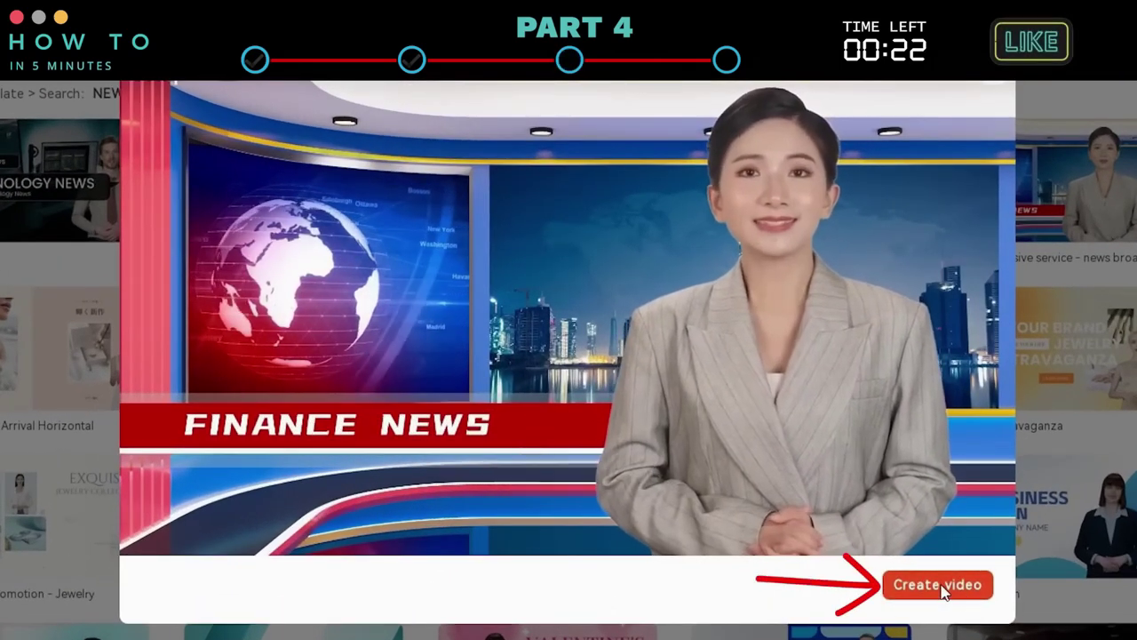
# Step: Create a video from the template and change the storyboard 1 banner text to TECH NEWS
pyautogui.click(939, 588)
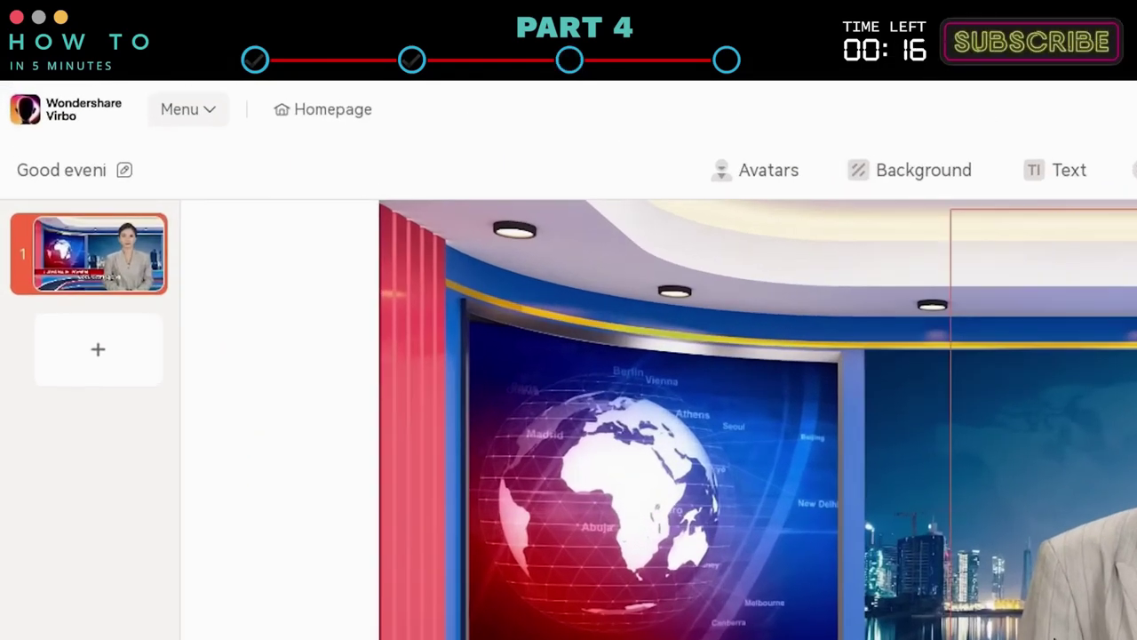
pyautogui.click(151, 227)
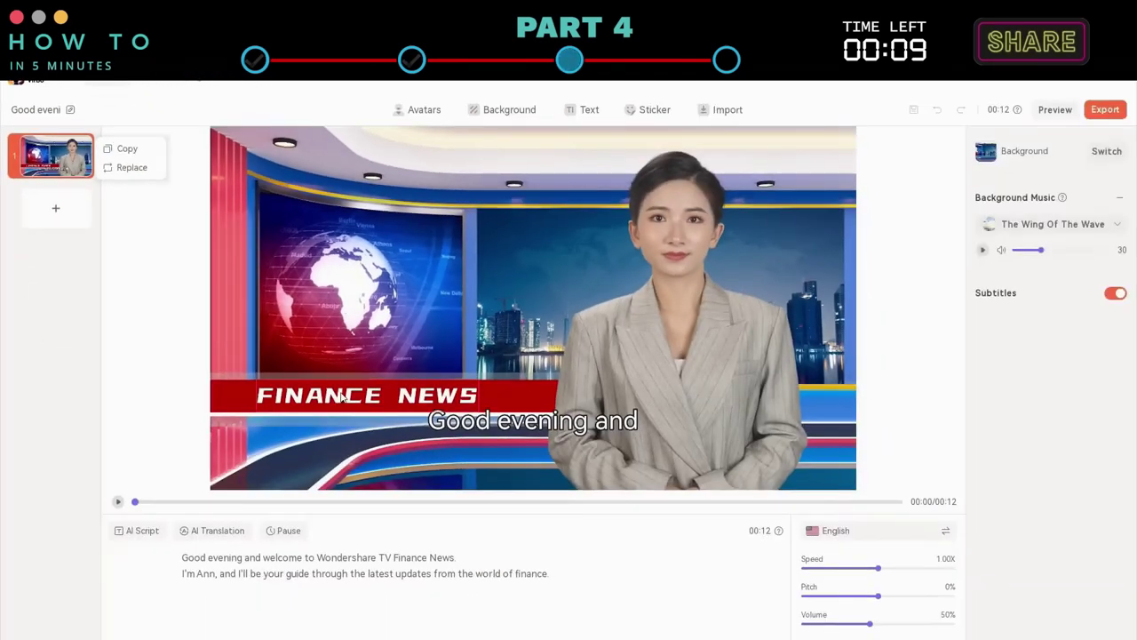
pyautogui.click(340, 394)
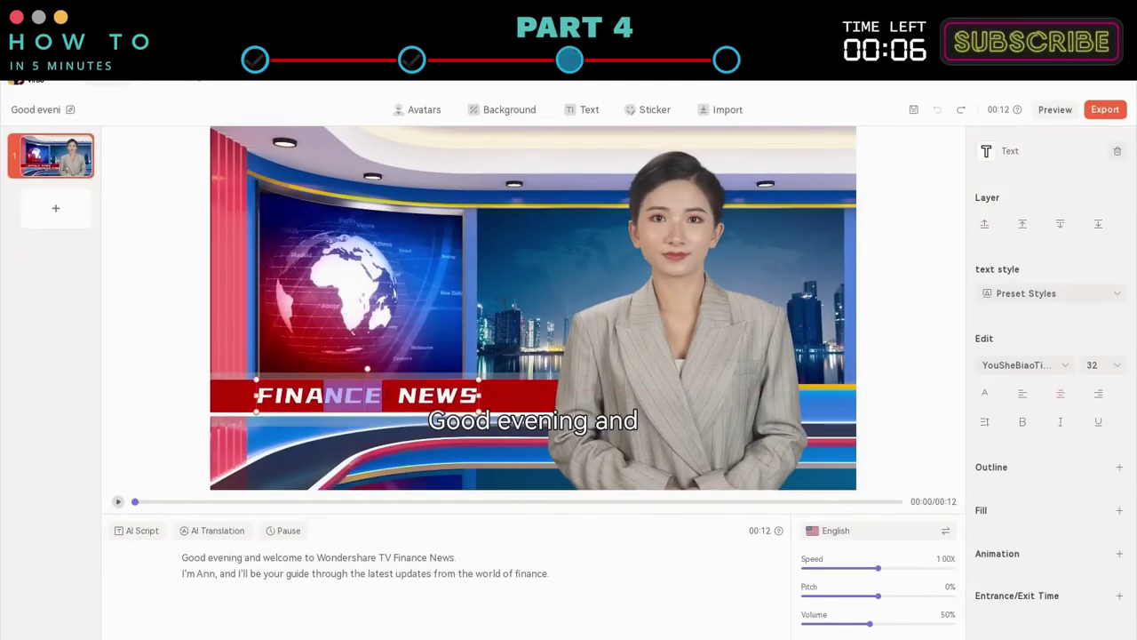
pyautogui.write('TECH')
pyautogui.click(489, 391)
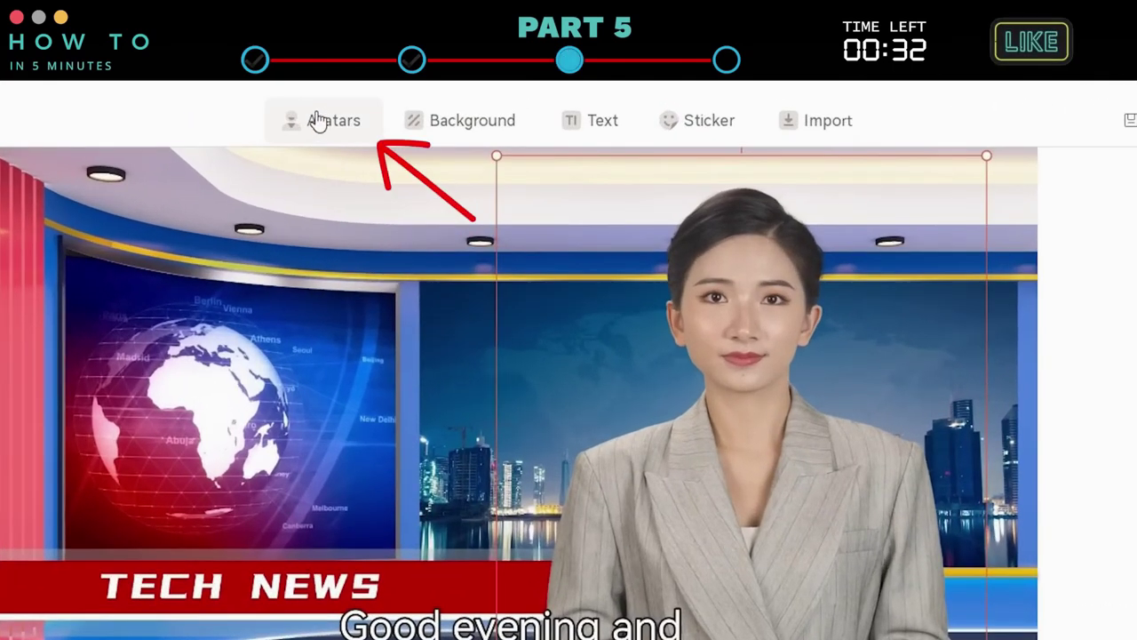
# Step: Swap the anchor for the Supatra - Business avatar after previewing Silvia-Designer
pyautogui.click(318, 122)
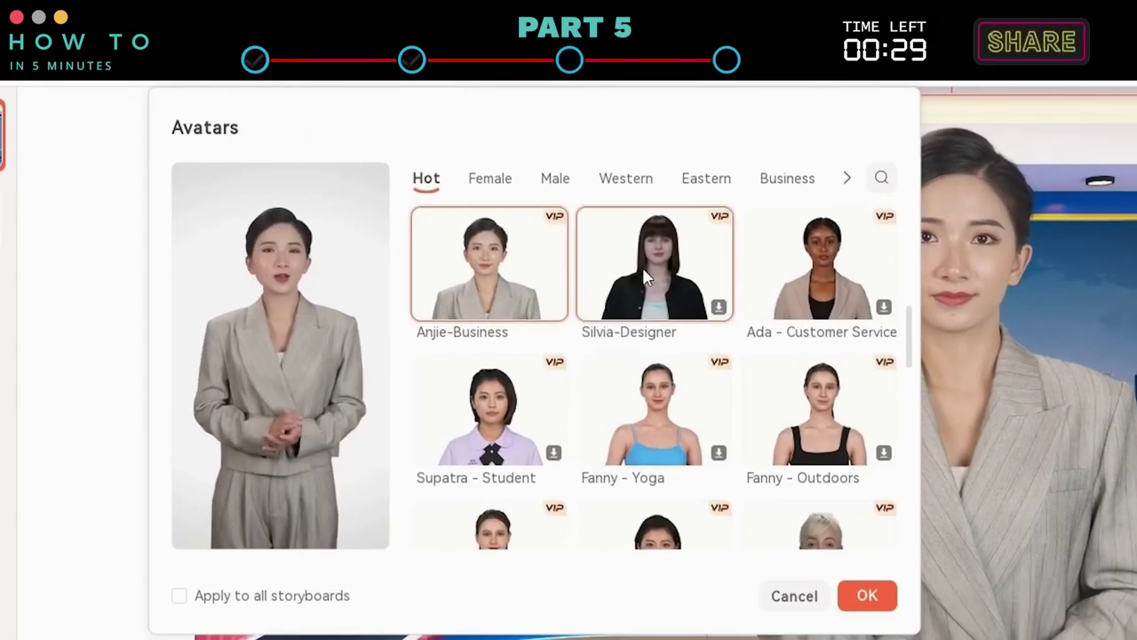
pyautogui.click(650, 263)
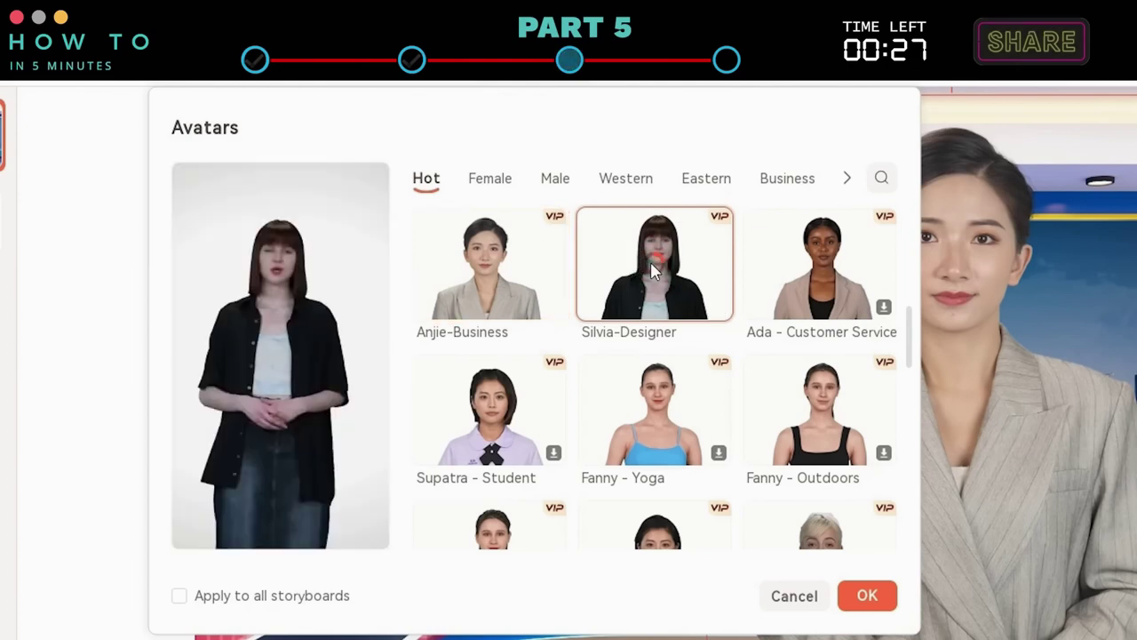
pyautogui.scroll(-3, 677, 384)
pyautogui.scroll(-10, 679, 388)
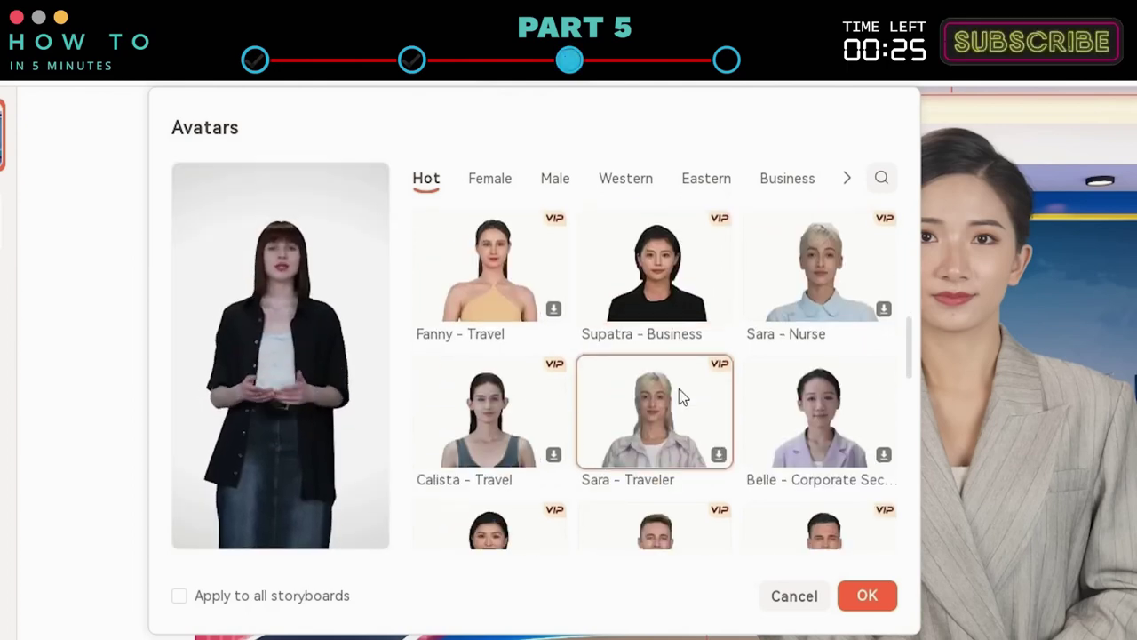
pyautogui.scroll(10, 662, 404)
pyautogui.click(657, 419)
pyautogui.scroll(1, 622, 462)
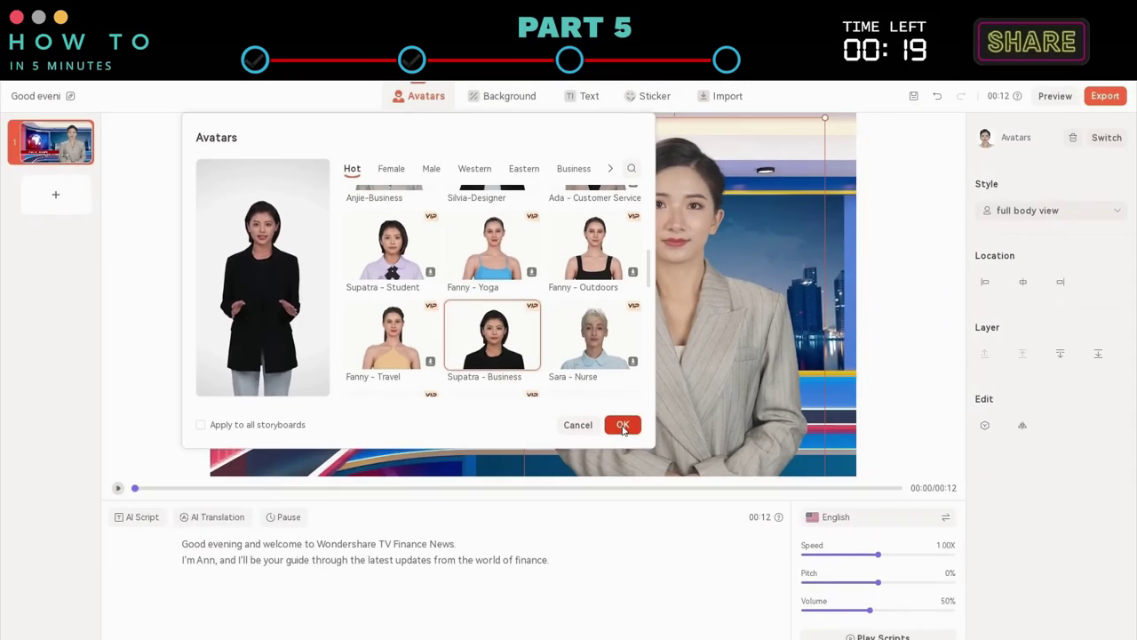
pyautogui.click(624, 426)
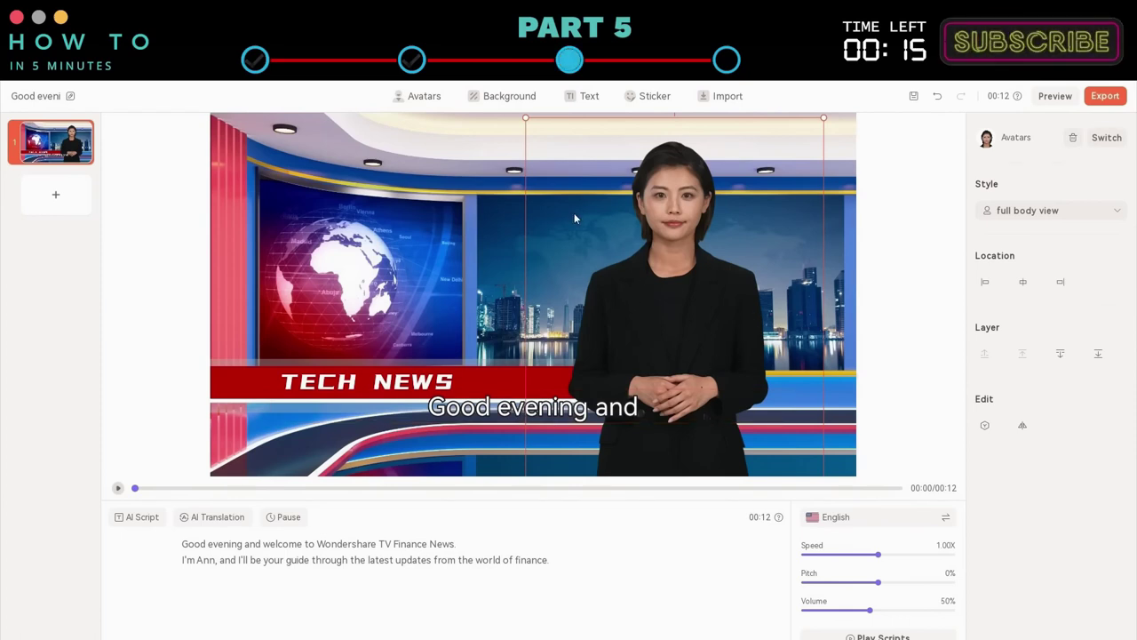
# Step: Replace the anchor with the Yaowen - Finance avatar from the Business category
pyautogui.click(420, 93)
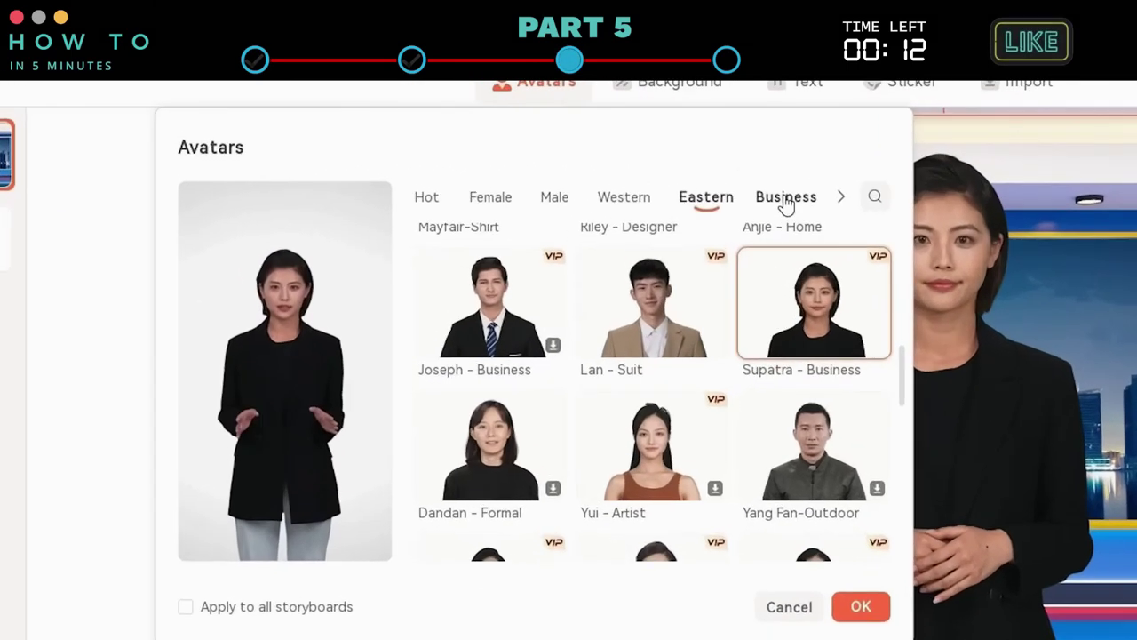
pyautogui.click(574, 169)
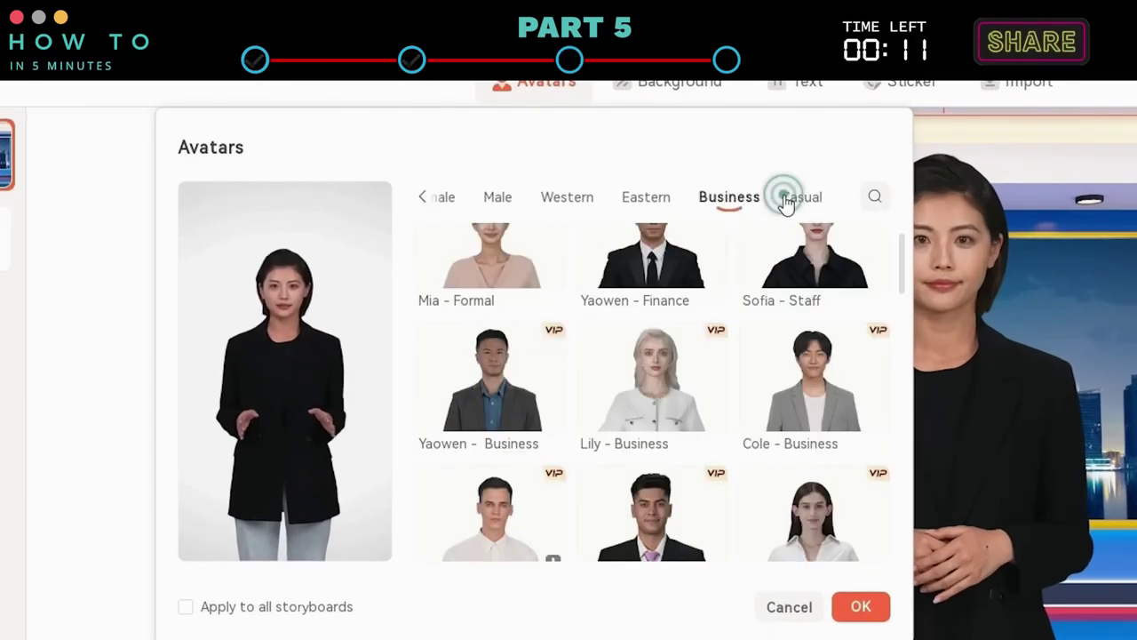
pyautogui.scroll(1, 609, 308)
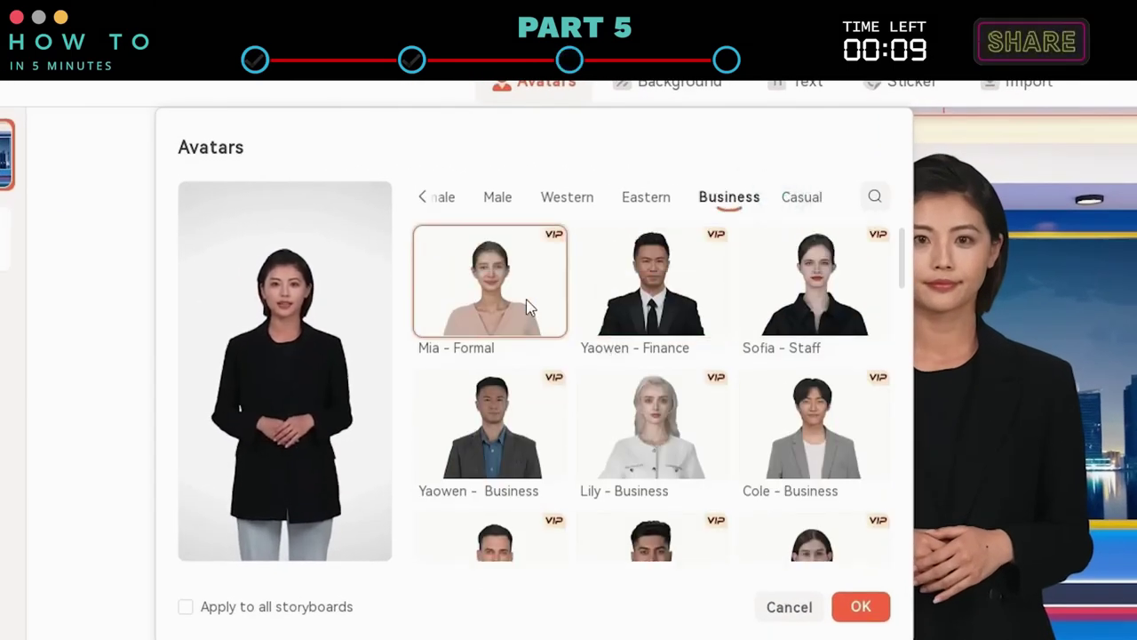
pyautogui.click(665, 280)
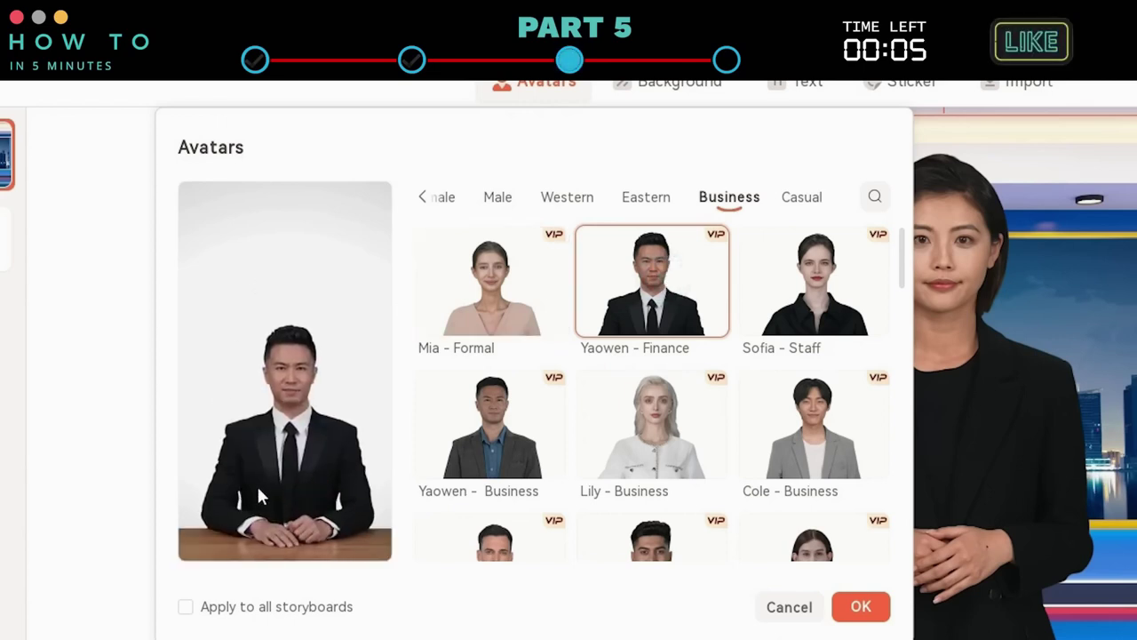
pyautogui.click(860, 607)
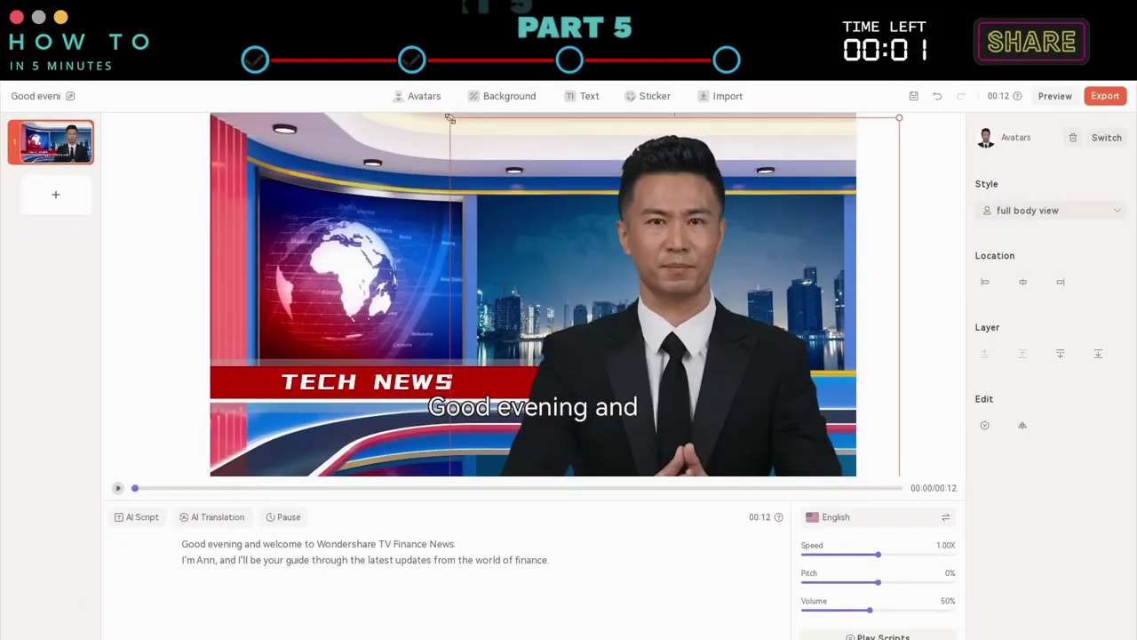
# Step: Shrink the anchor avatar and paste the article's first paragraph into AI Script
pyautogui.moveTo(449, 118); pyautogui.dragTo(573, 216)
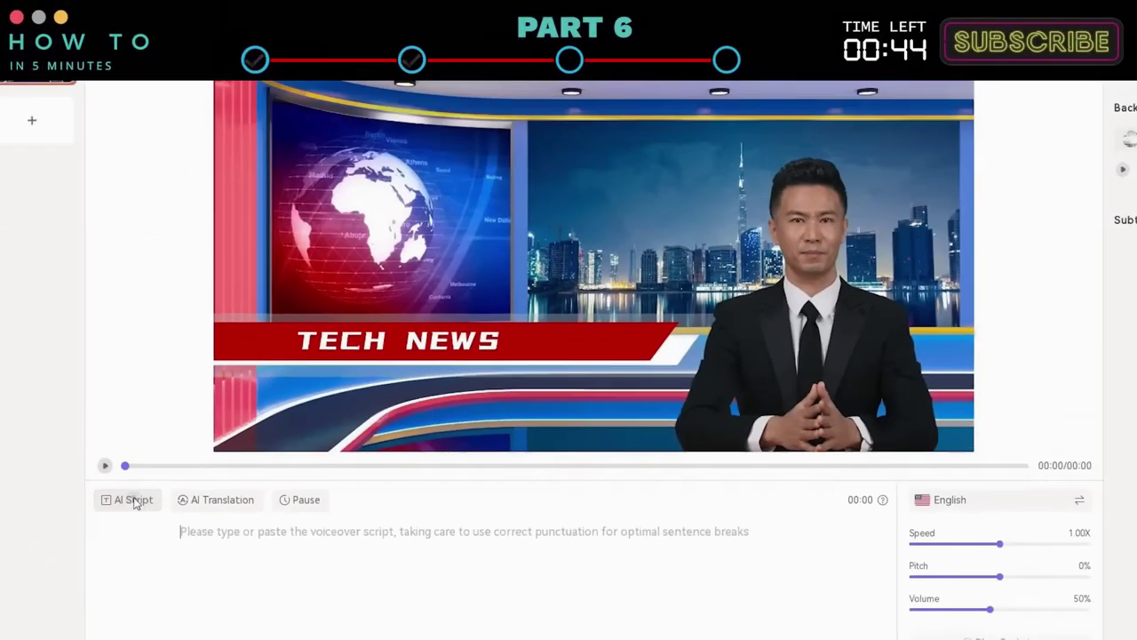
pyautogui.click(114, 429)
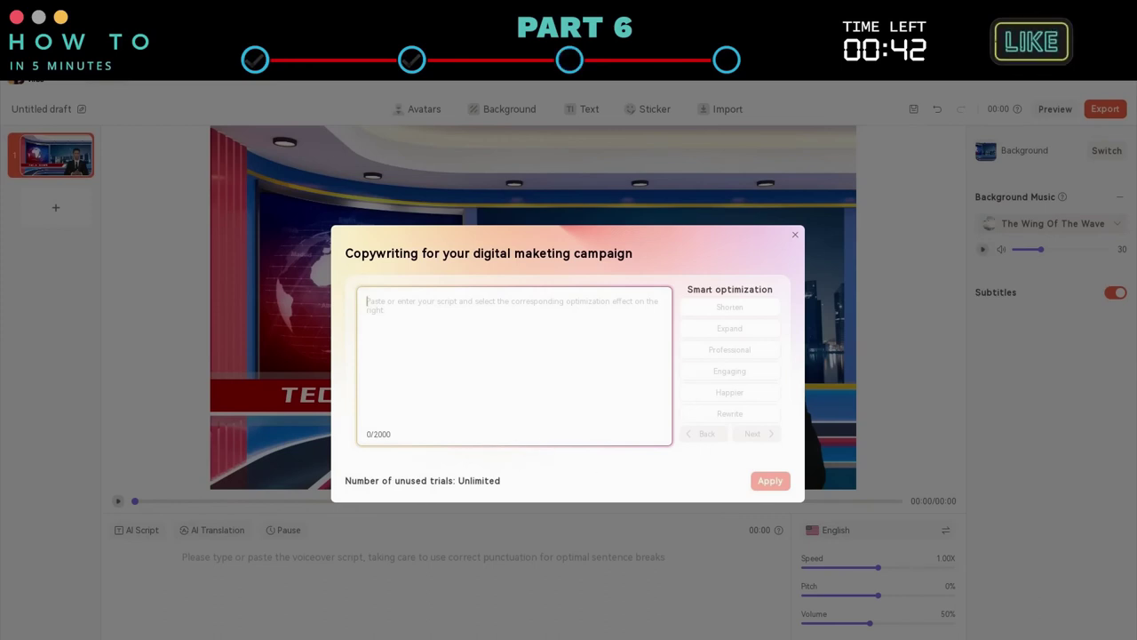
pyautogui.hotkey('alt', 'Tab')
pyautogui.moveTo(101, 208); pyautogui.dragTo(736, 254)
pyautogui.hotkey('ctrl', 'c')
pyautogui.hotkey('alt', 'Tab')
pyautogui.hotkey('ctrl', 'v')
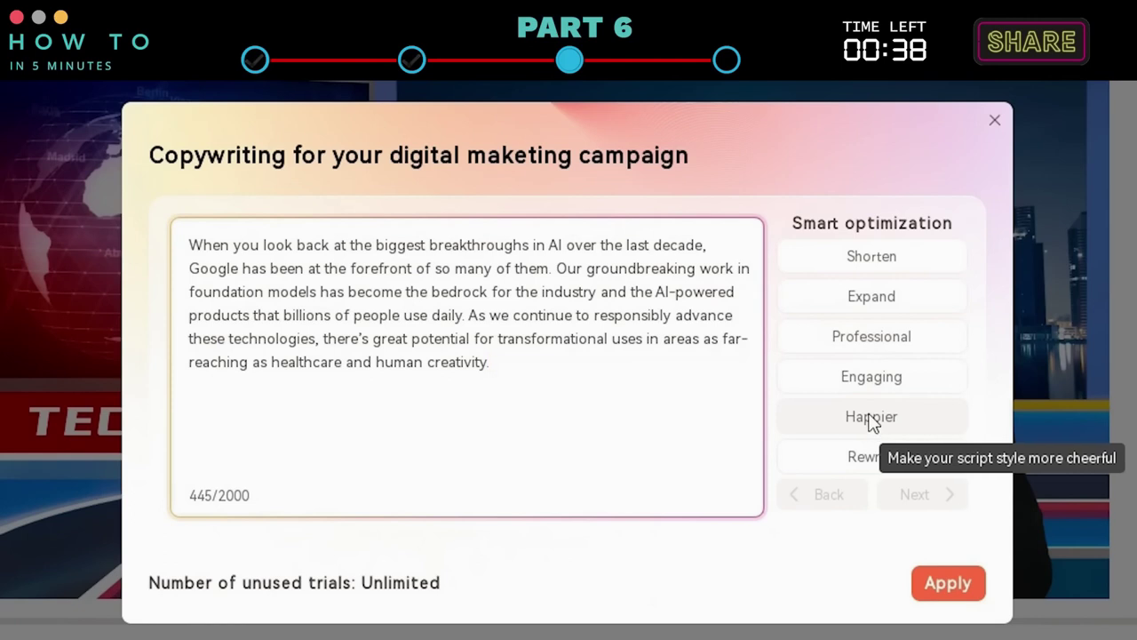
# Step: Rewrite the script in the Engaging style three times and apply it to the storyboard
pyautogui.click(868, 378)
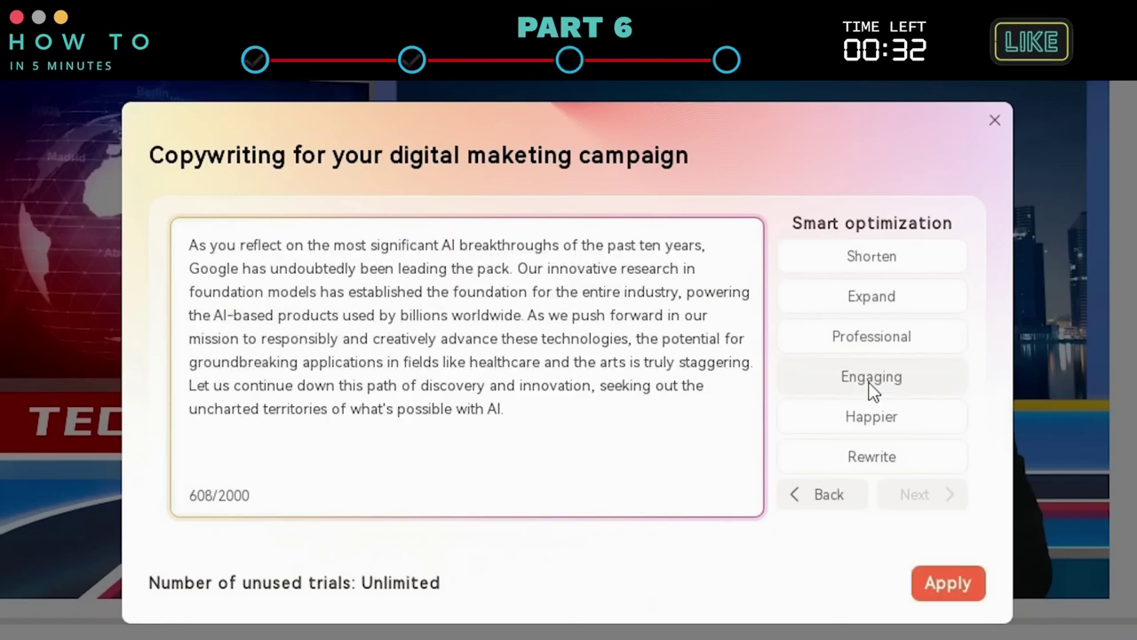
pyautogui.click(869, 382)
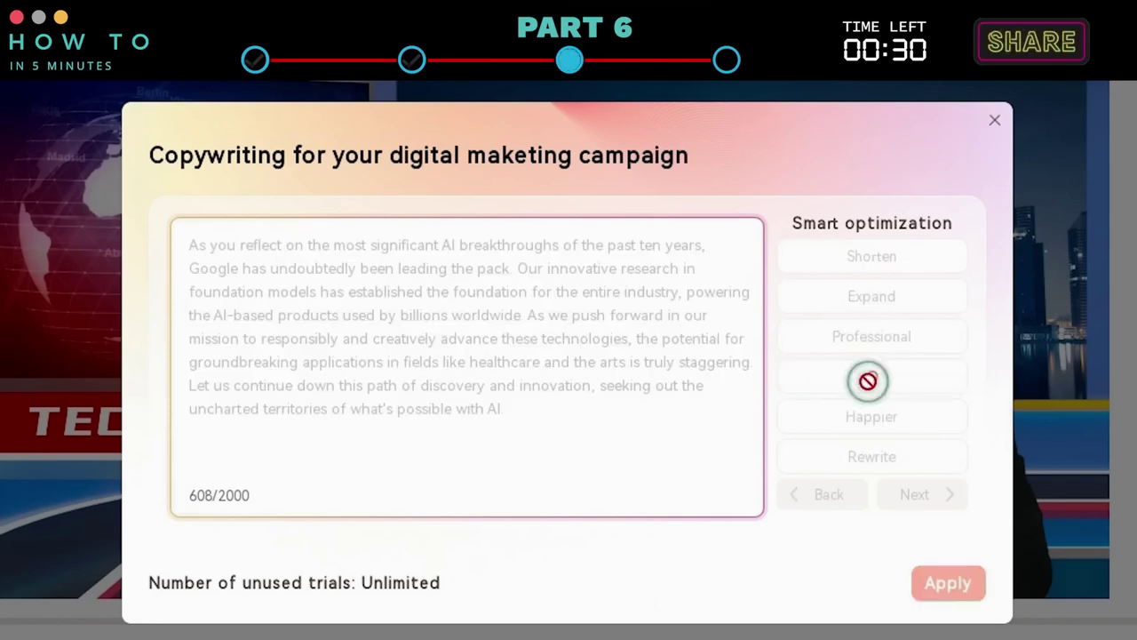
pyautogui.click(871, 386)
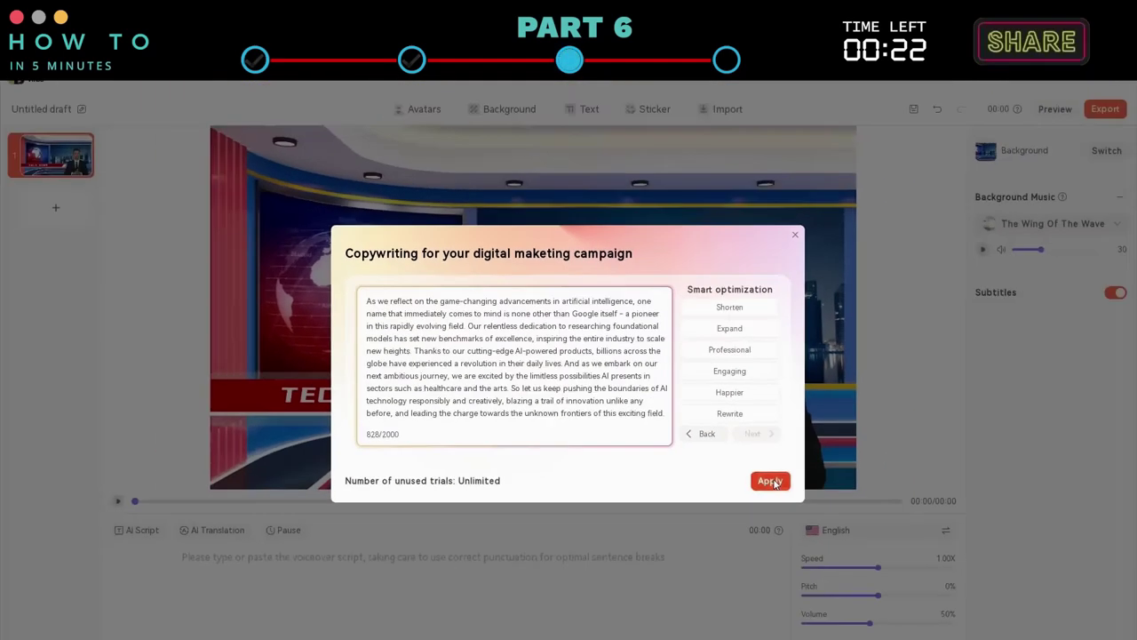
pyautogui.click(948, 583)
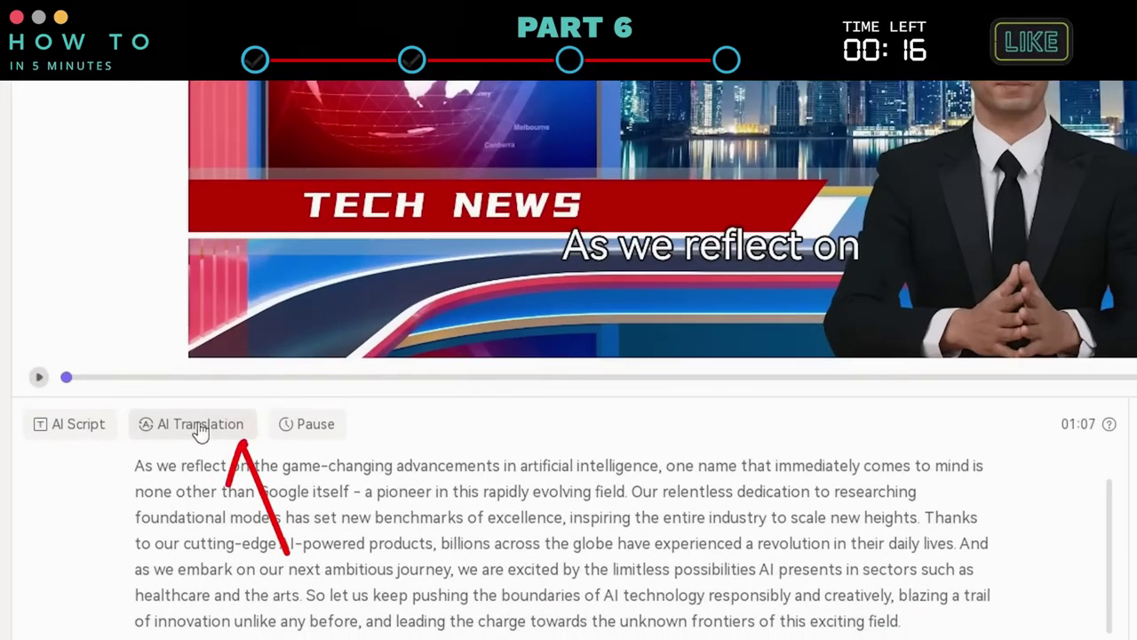
# Step: Translate the script into Chinese with AI Translation, then back into English, applying each
pyautogui.click(205, 428)
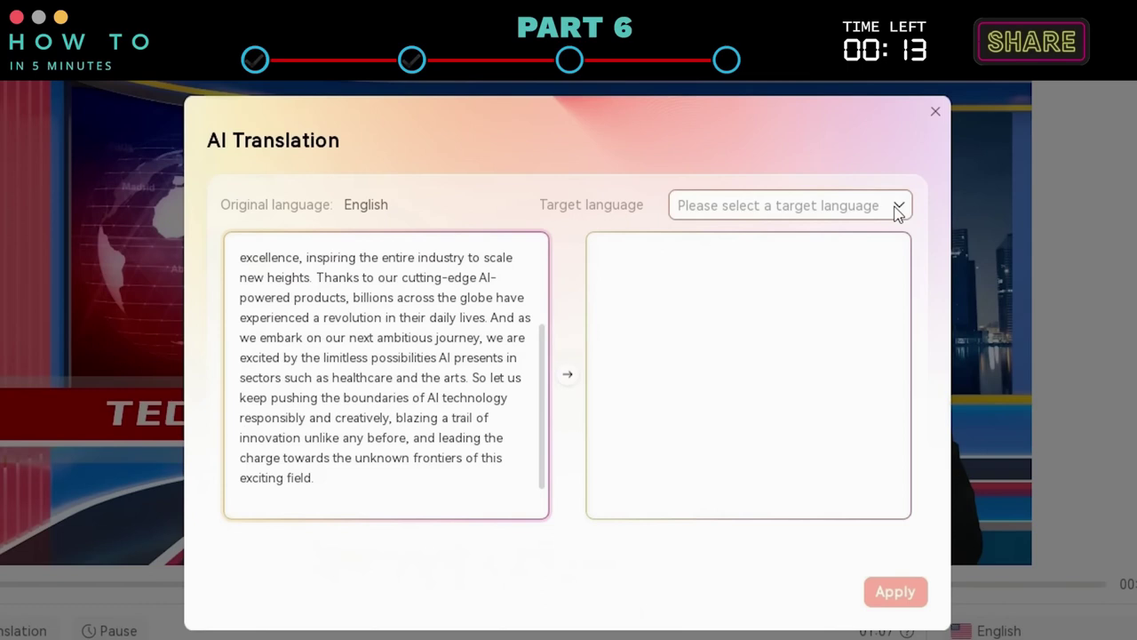
pyautogui.click(773, 268)
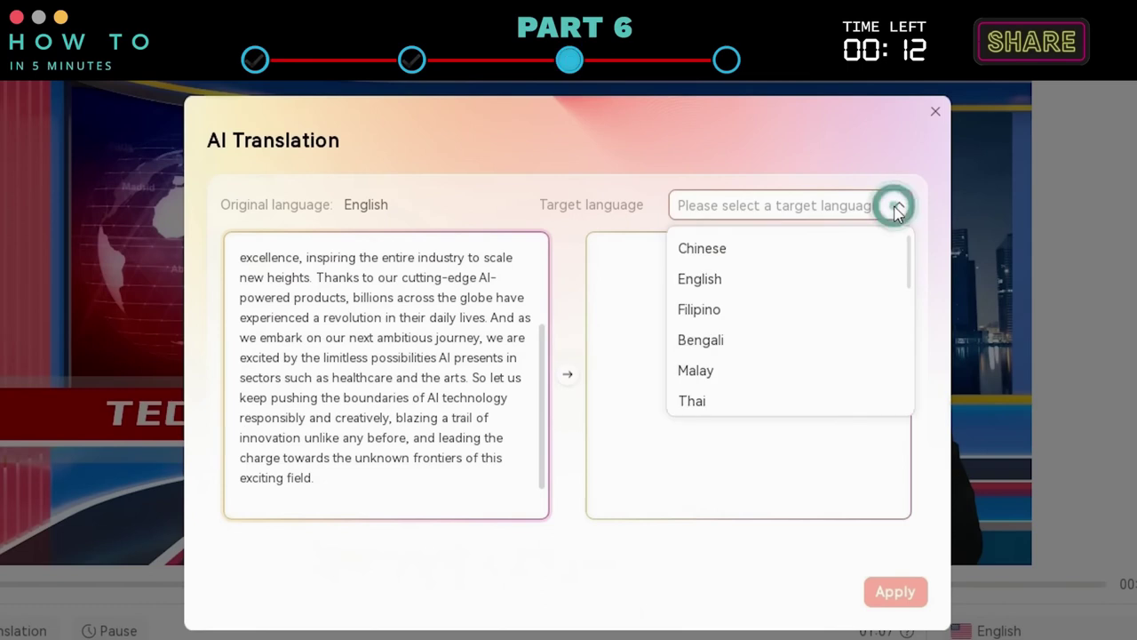
pyautogui.click(703, 249)
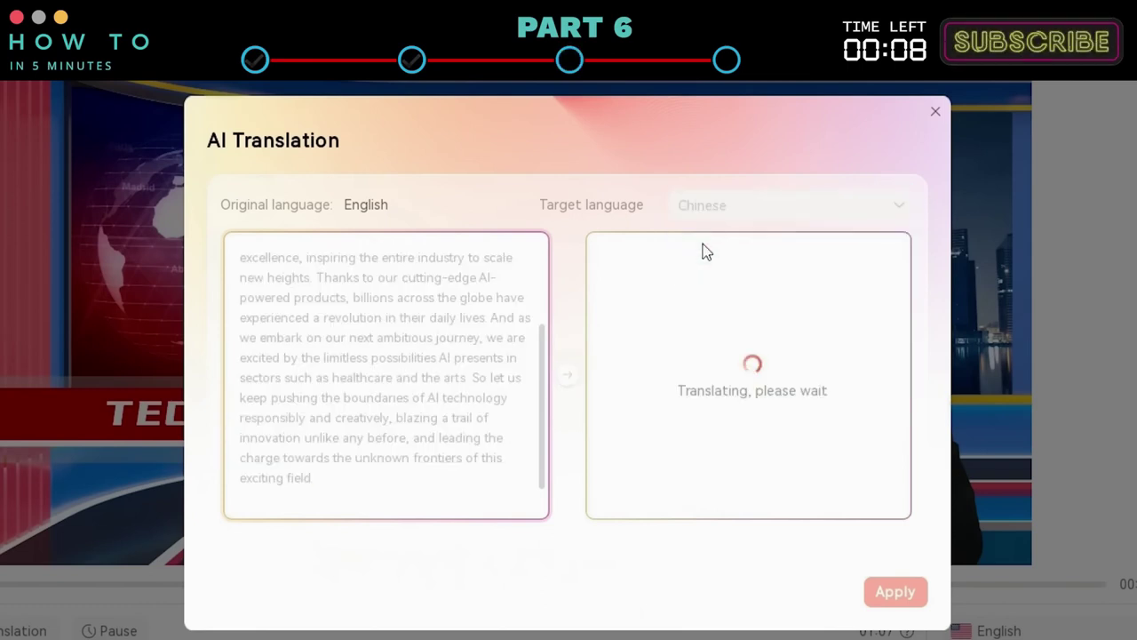
pyautogui.click(893, 592)
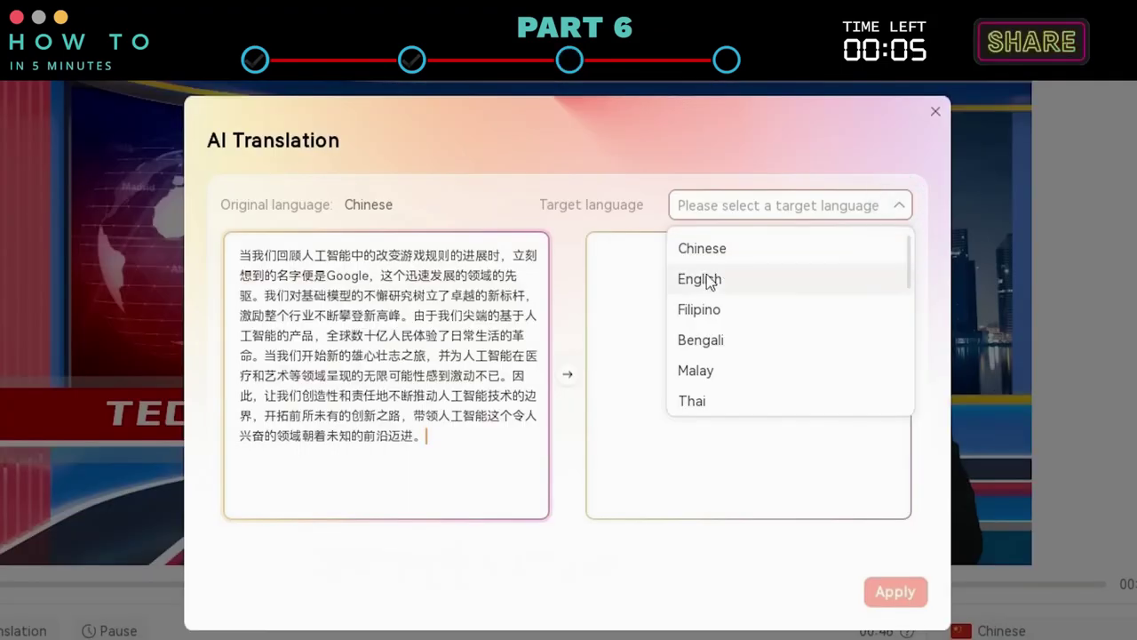
pyautogui.click(708, 283)
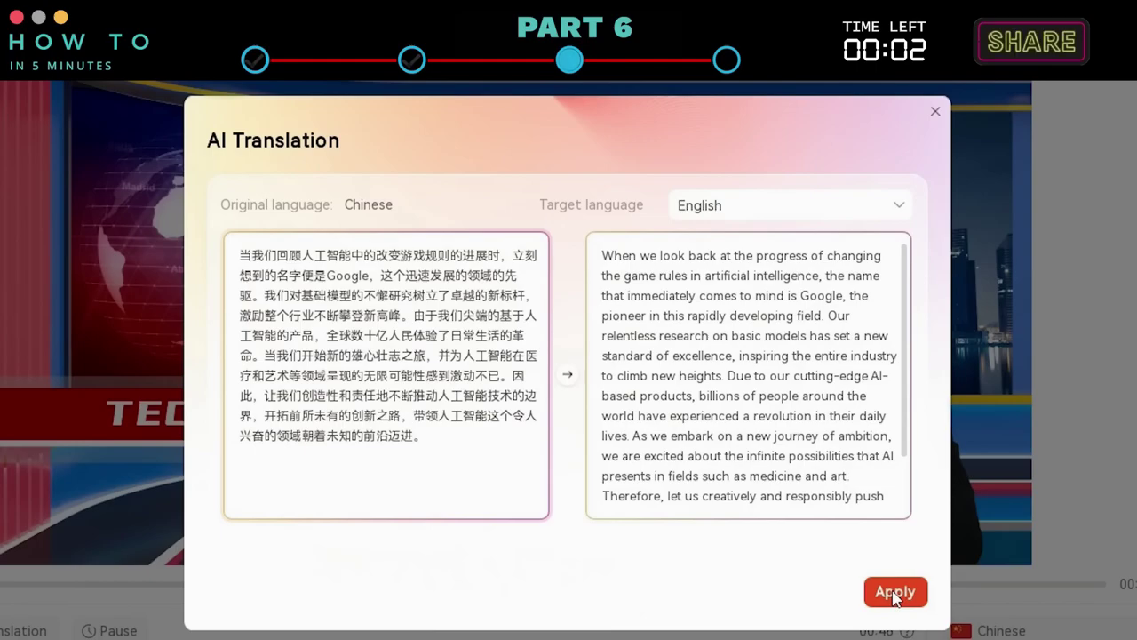
pyautogui.click(894, 592)
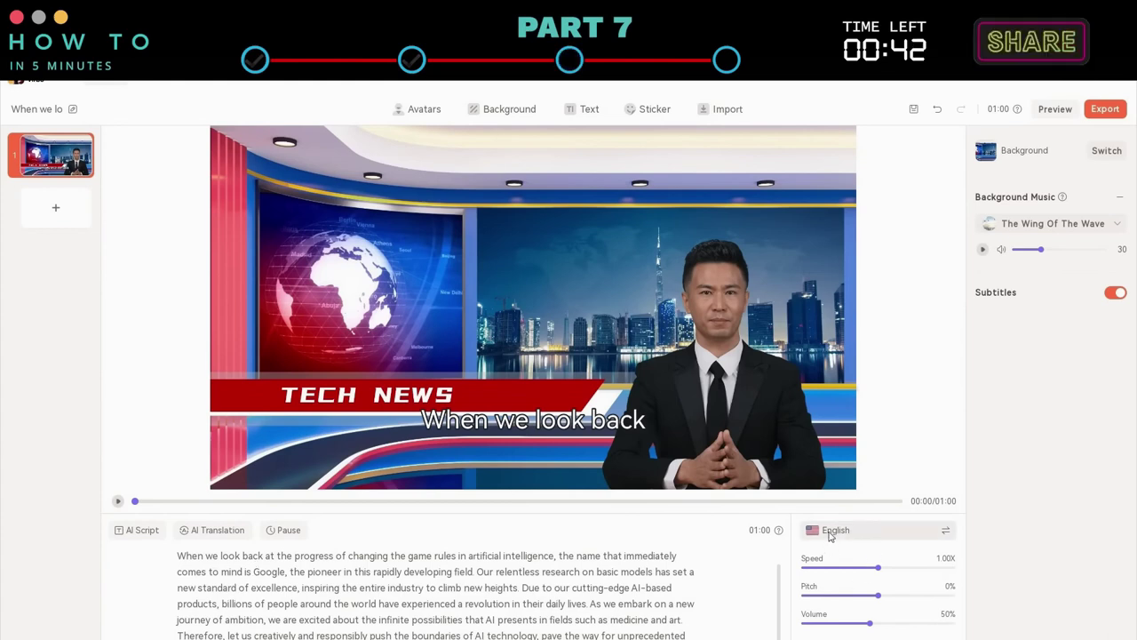
# Step: Preview English voices and set the anchor to the 'Calm | Confident | Universal' male voice
pyautogui.click(835, 530)
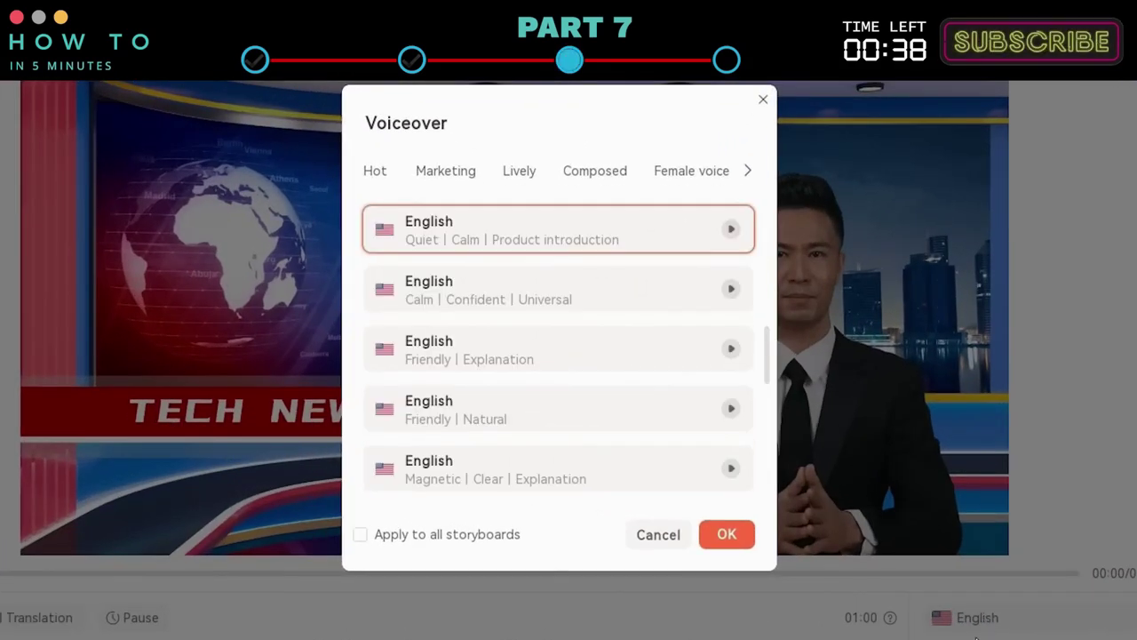
pyautogui.click(730, 229)
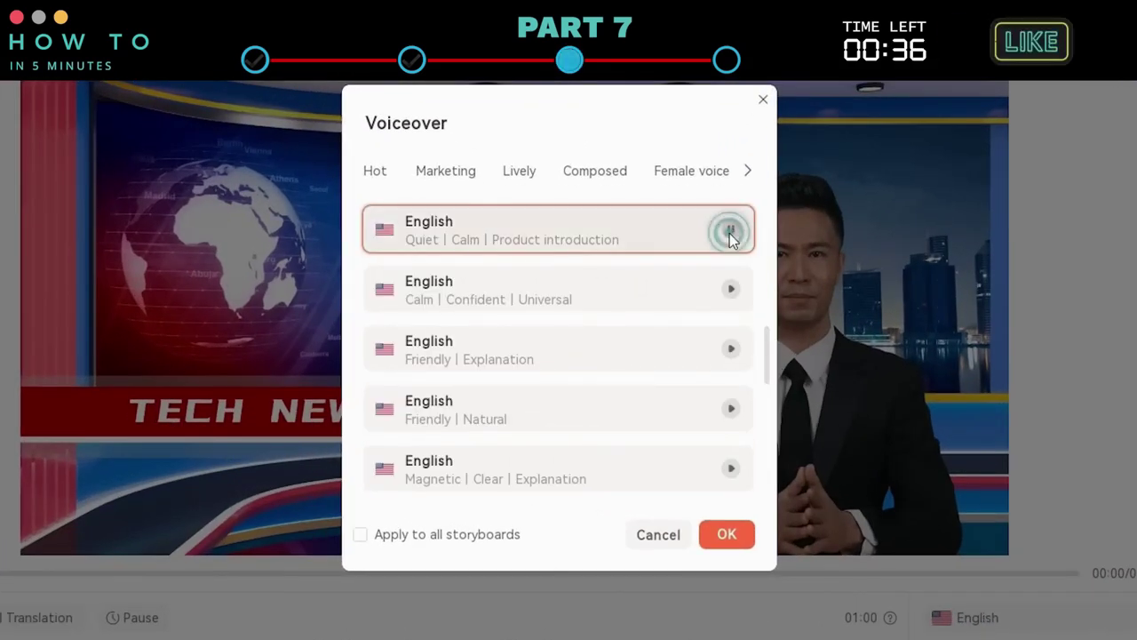
pyautogui.click(732, 288)
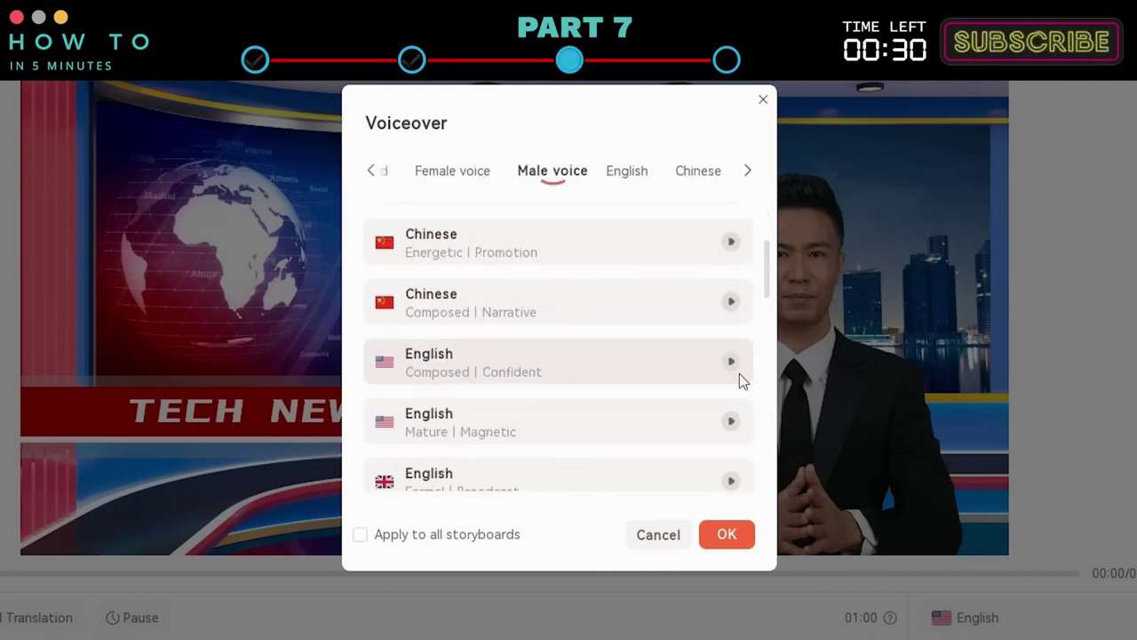
pyautogui.scroll(-3, 741, 381)
pyautogui.click(651, 456)
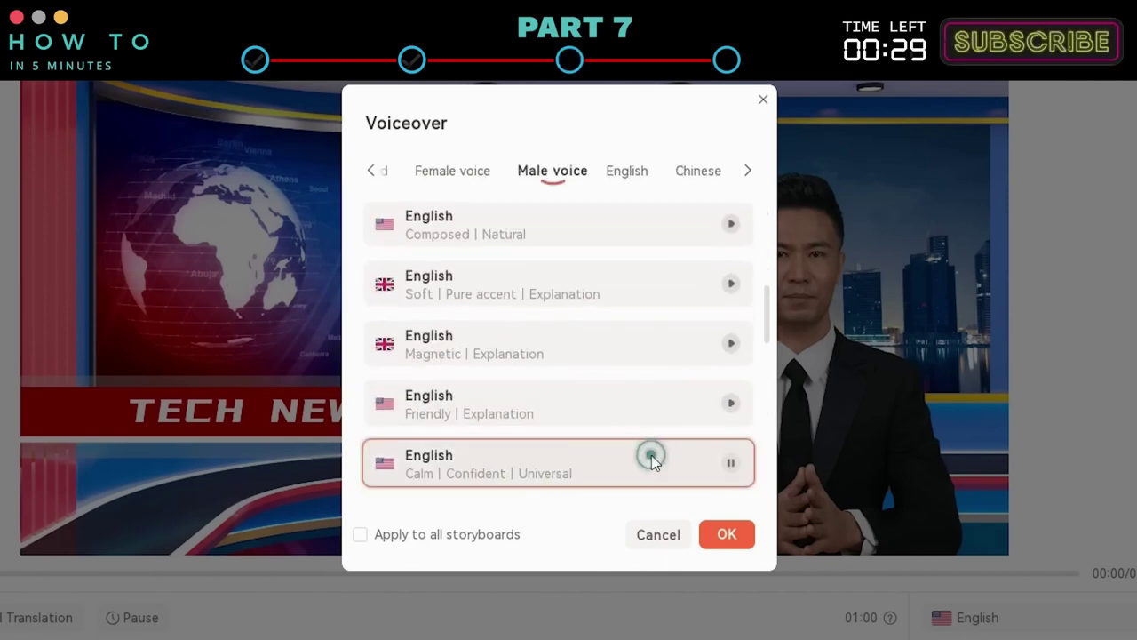
pyautogui.click(726, 533)
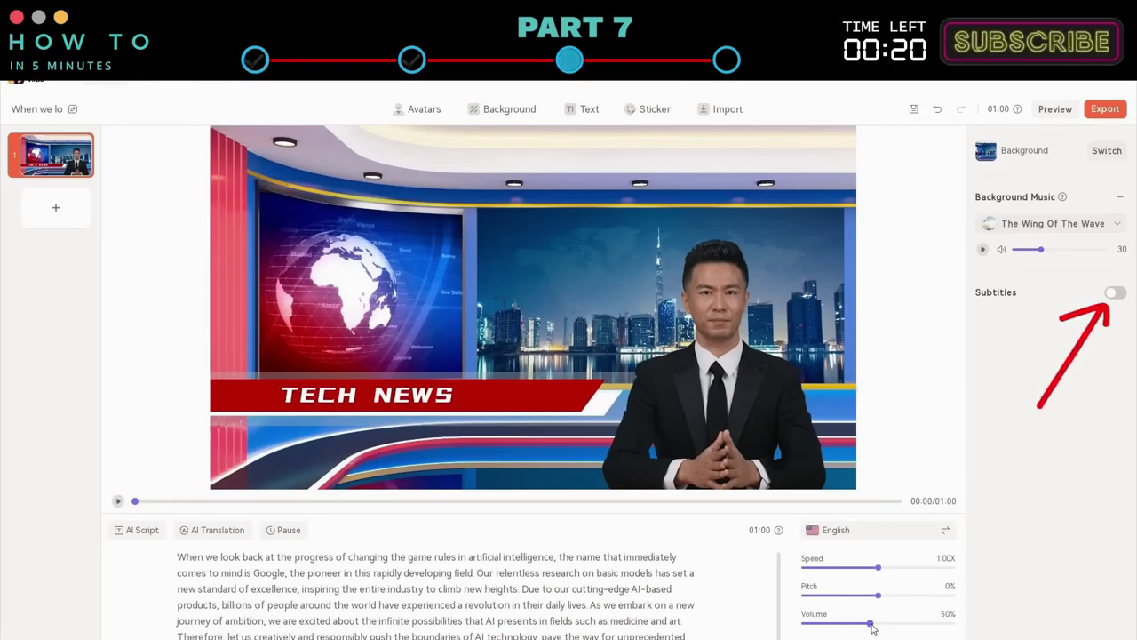
# Step: Toggle the subtitles on, off and on again, then play the 00:44 narrated script
pyautogui.click(1115, 292)
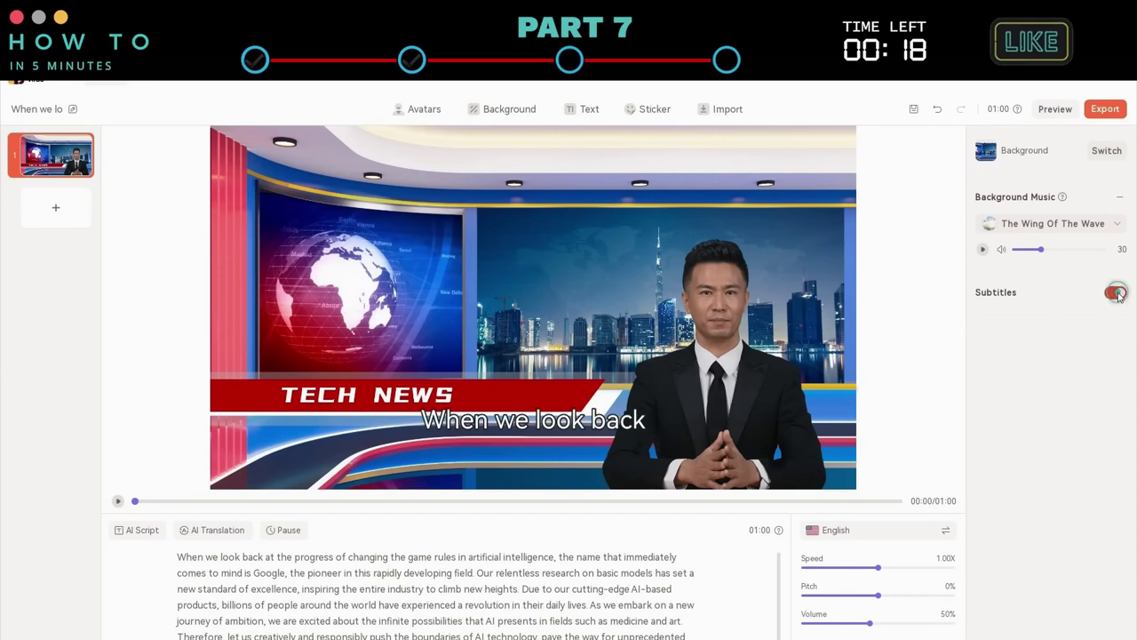
pyautogui.click(1115, 292)
pyautogui.click(1115, 292)
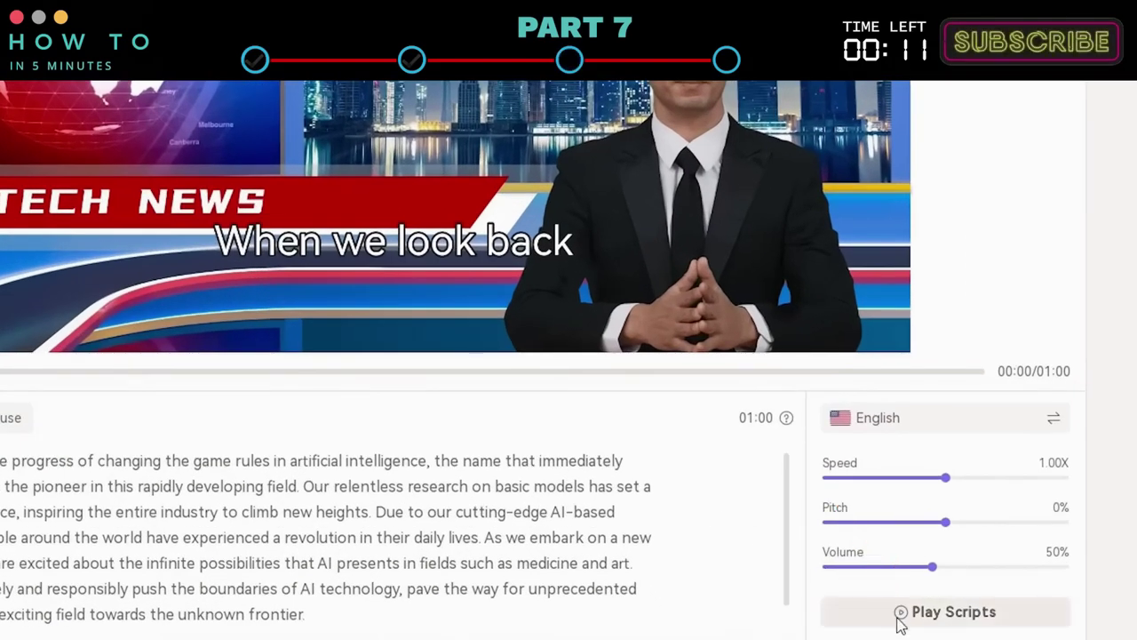
pyautogui.click(904, 615)
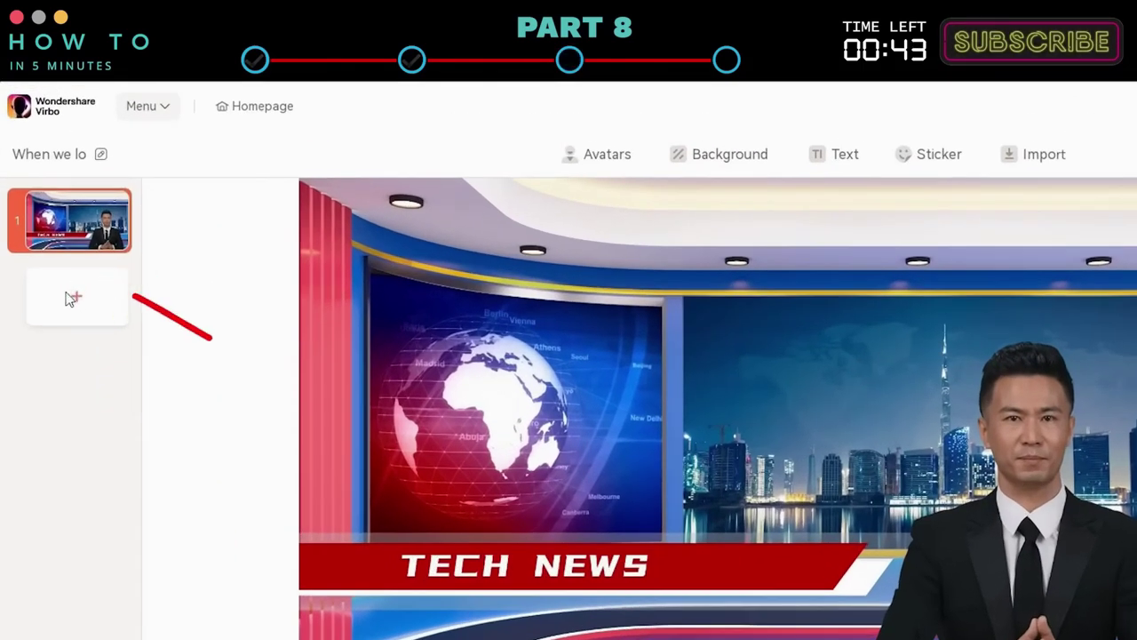
# Step: Add a Default-template storyboard, import the AI video, and move it to the bottom behind the anchor
pyautogui.click(71, 299)
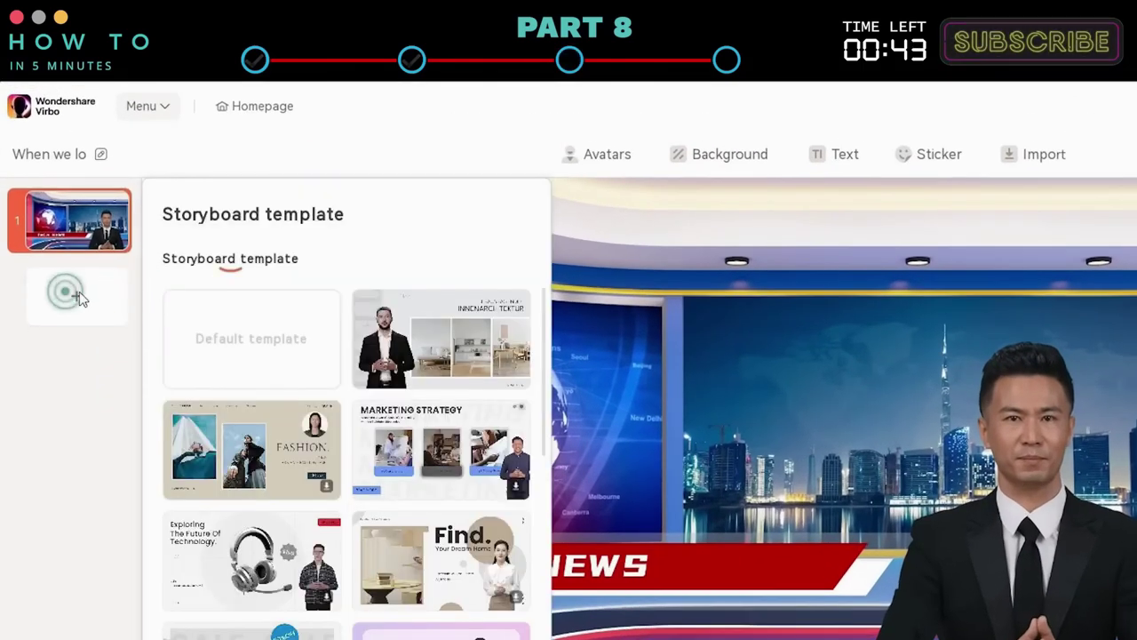
pyautogui.click(242, 337)
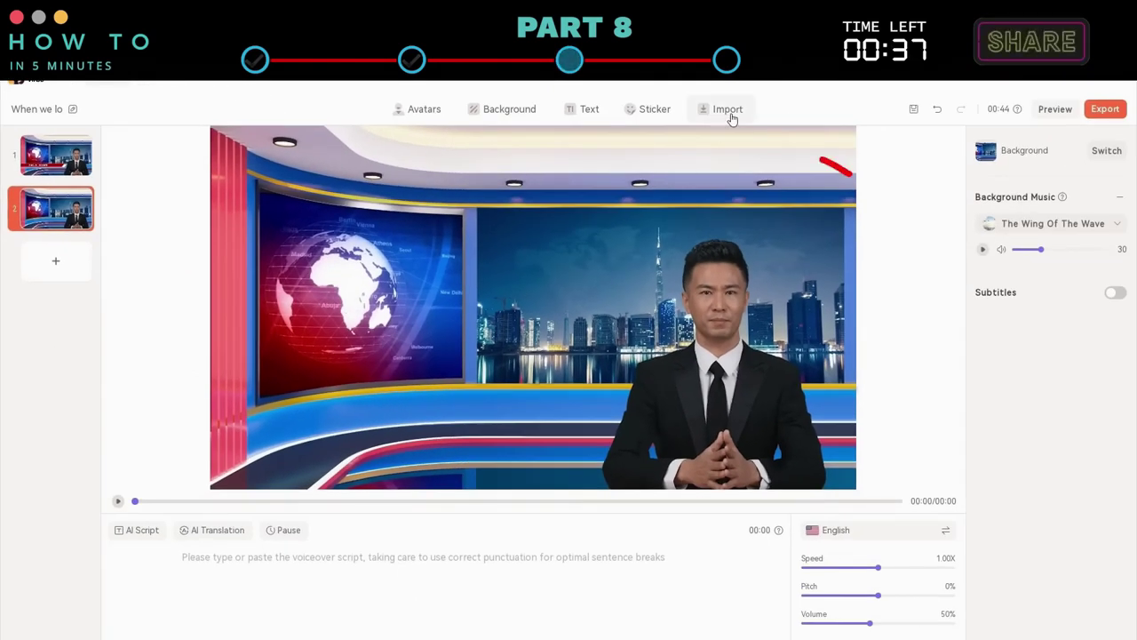
pyautogui.click(727, 109)
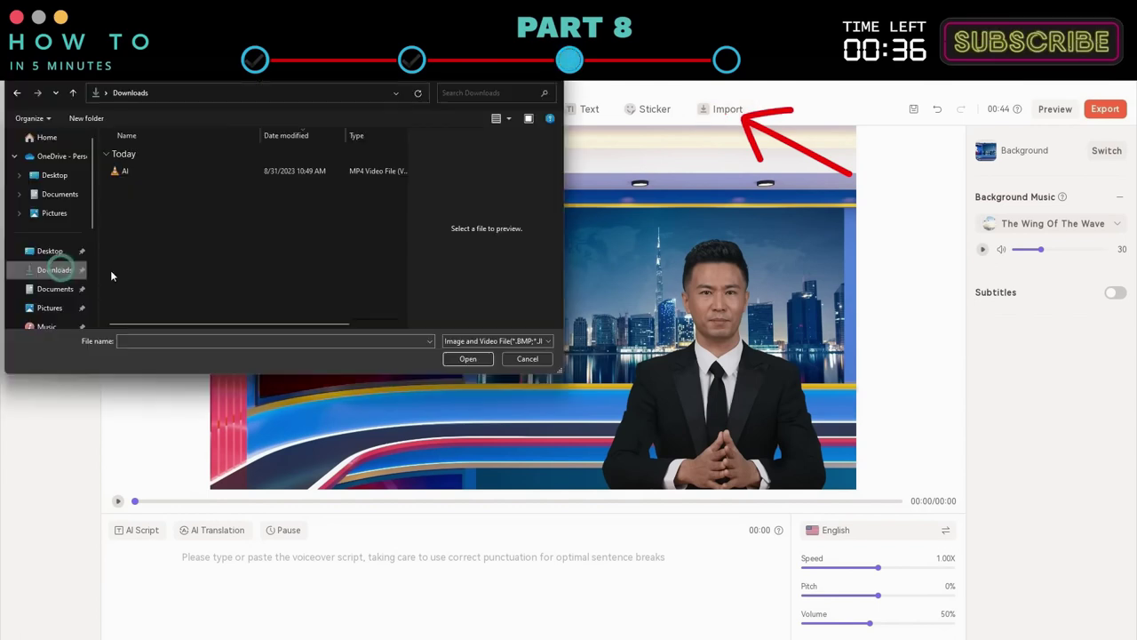
pyautogui.doubleClick(133, 171)
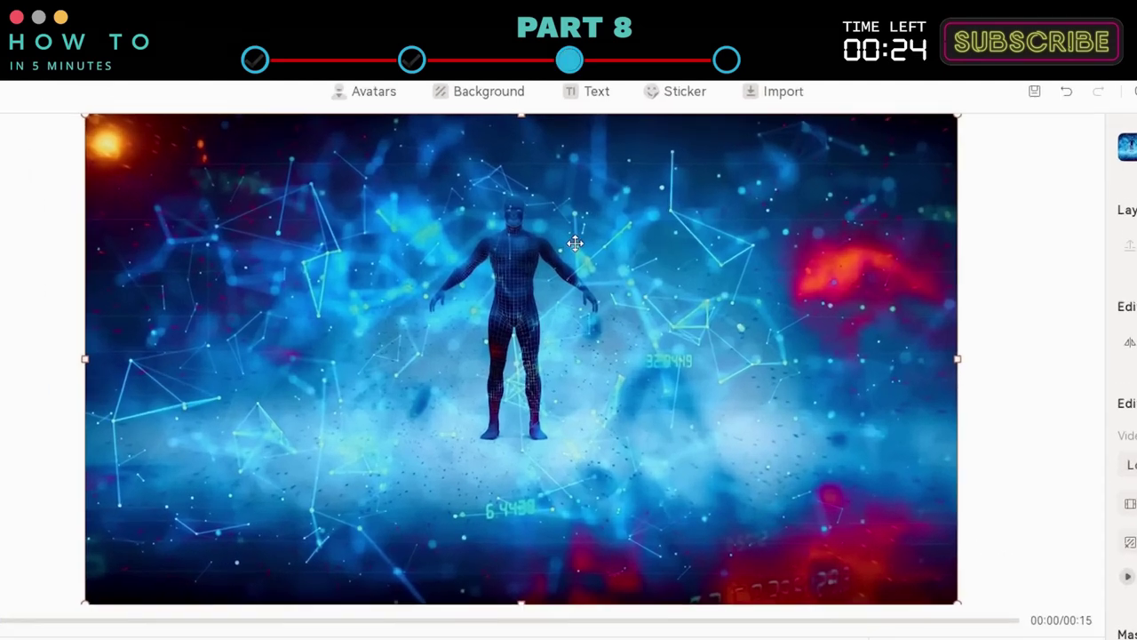
pyautogui.rightClick(473, 272)
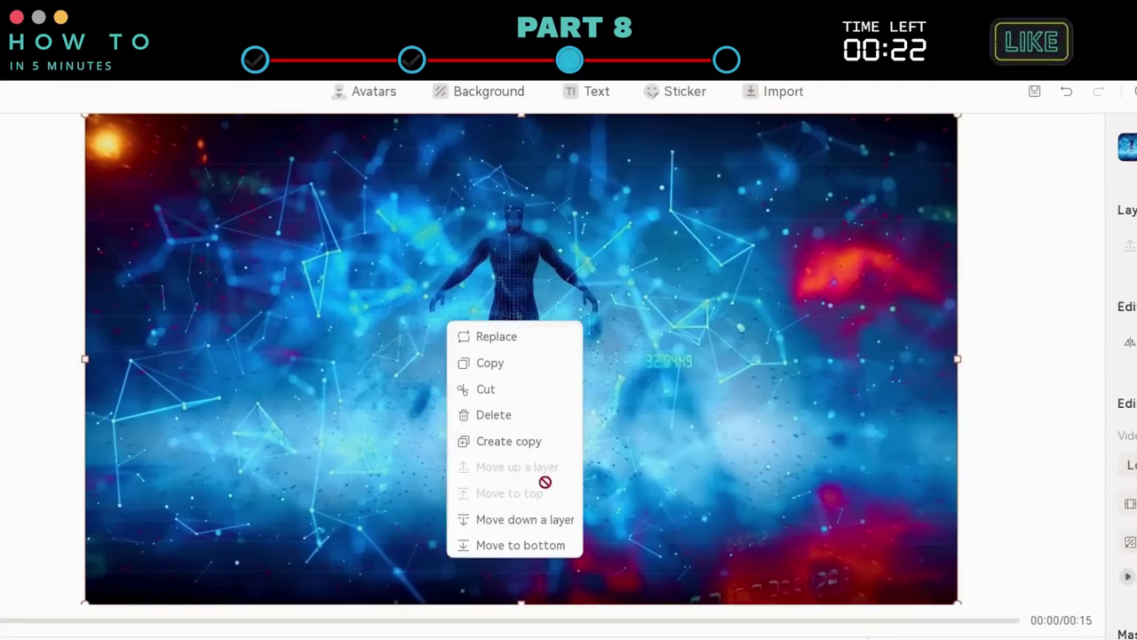
pyautogui.click(514, 546)
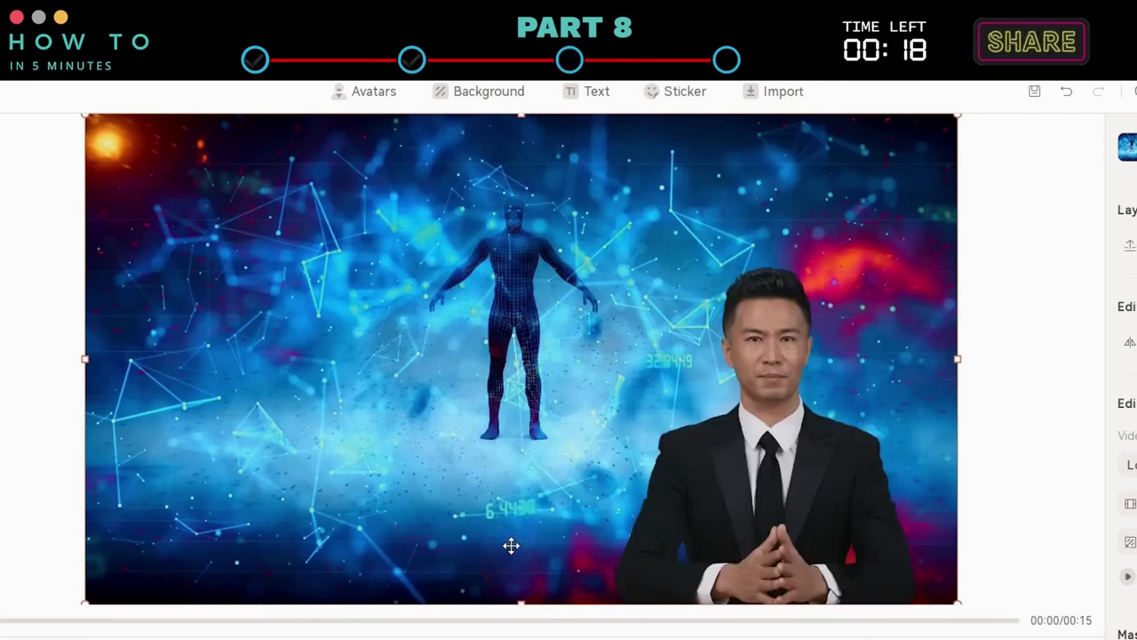